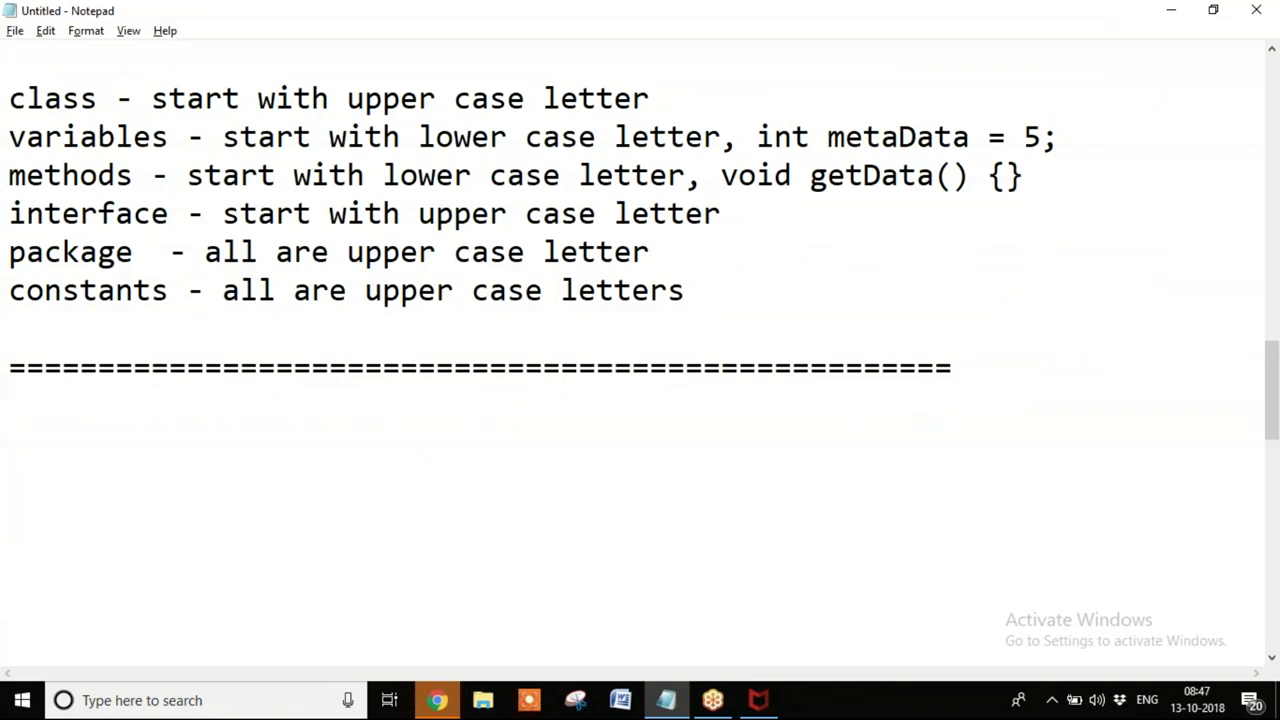
# - Add the note line "variable : used to store the value" below the separator line
pyautogui.write('variable')
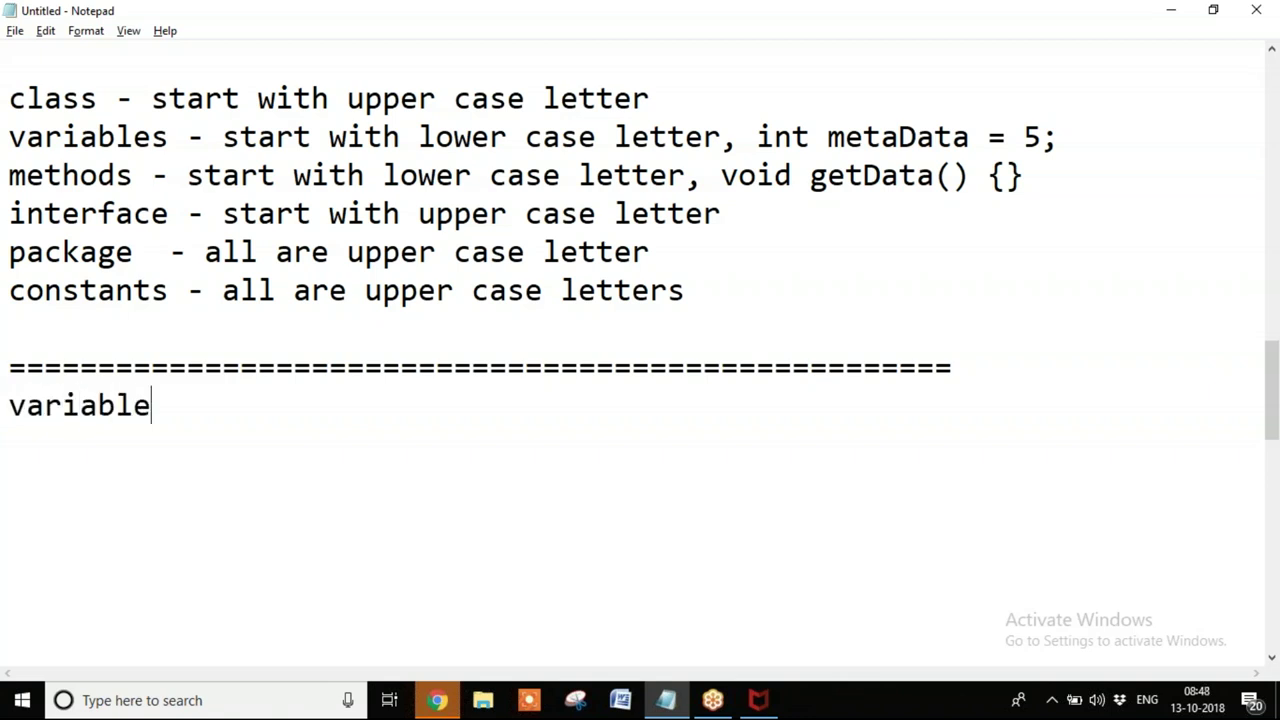
pyautogui.write(' :u')
pyautogui.press('BackSpace')
pyautogui.write('used to')
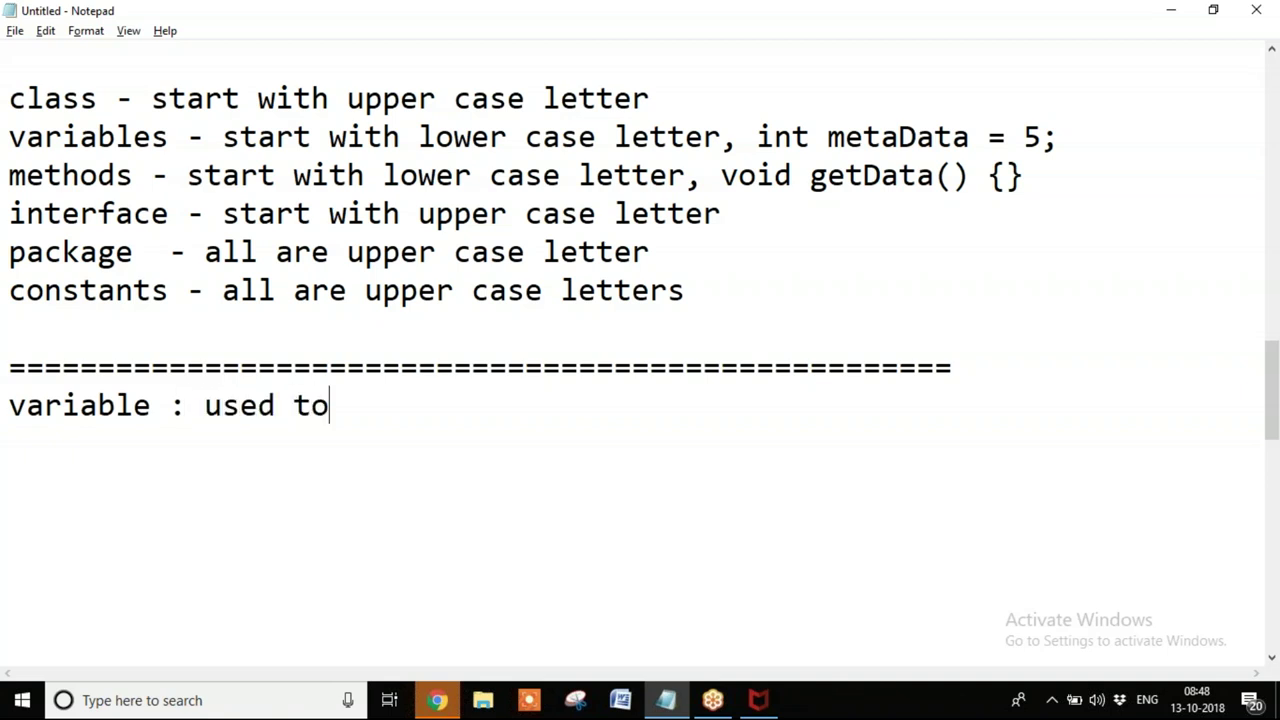
pyautogui.write(' store the value')
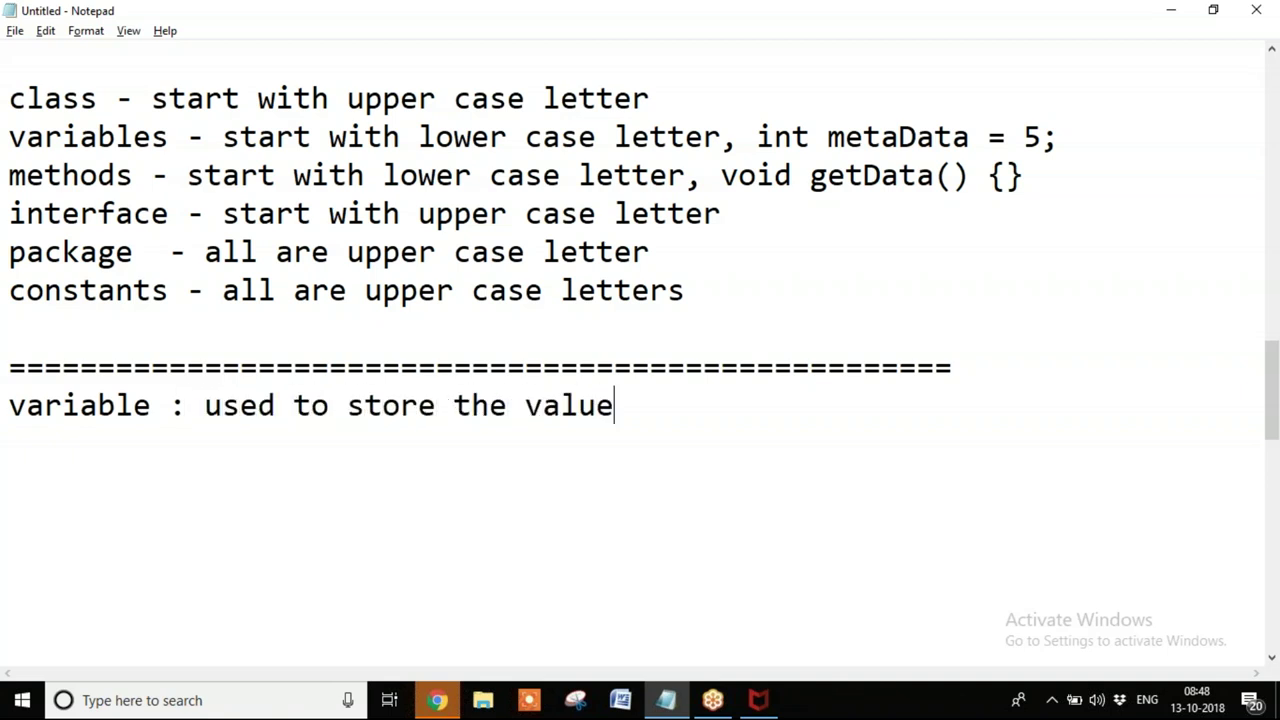
# - Add a second note line reading "method : used to perform the task.", with its colon aligned under the variable line's
pyautogui.press('Return')
pyautogui.write('method')
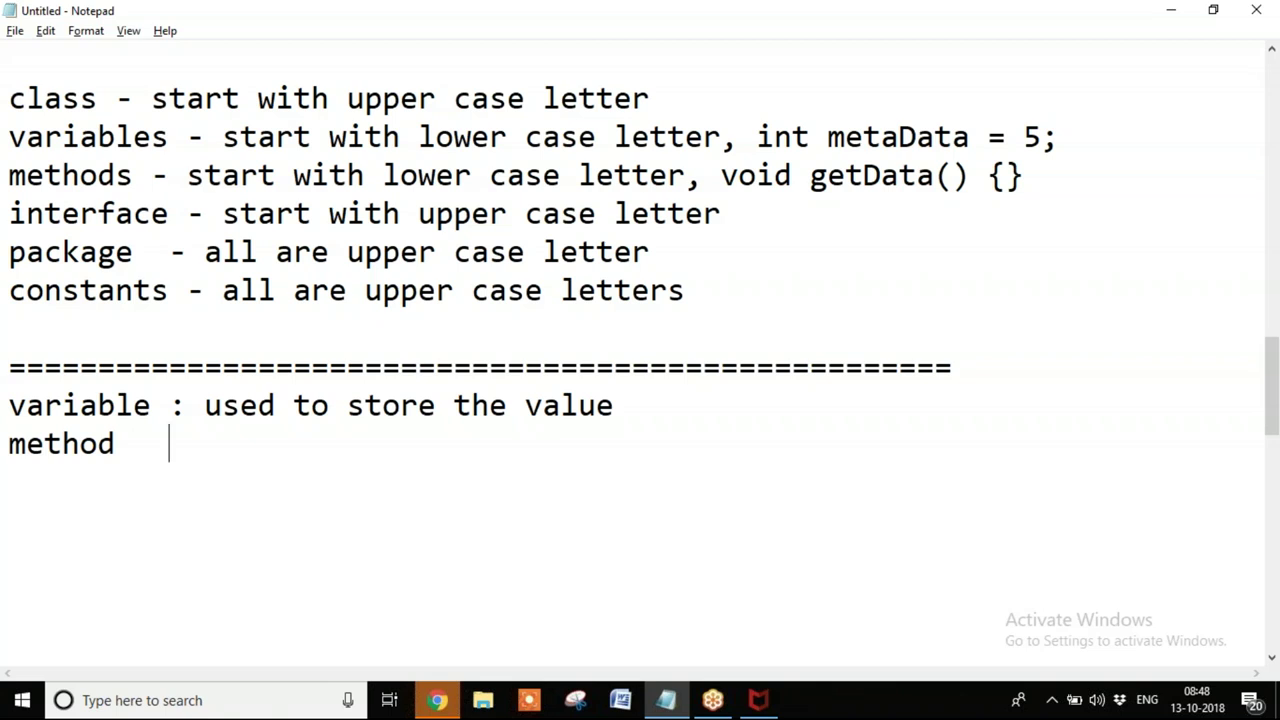
pyautogui.write(': use d')
pyautogui.press('BackSpace')
pyautogui.press('BackSpace')
pyautogui.write('d ti')
pyautogui.press('BackSpace')
pyautogui.press('BackSpace')
pyautogui.write('o pre')
pyautogui.press('BackSpace')
pyautogui.press('BackSpace')
pyautogui.write('er')
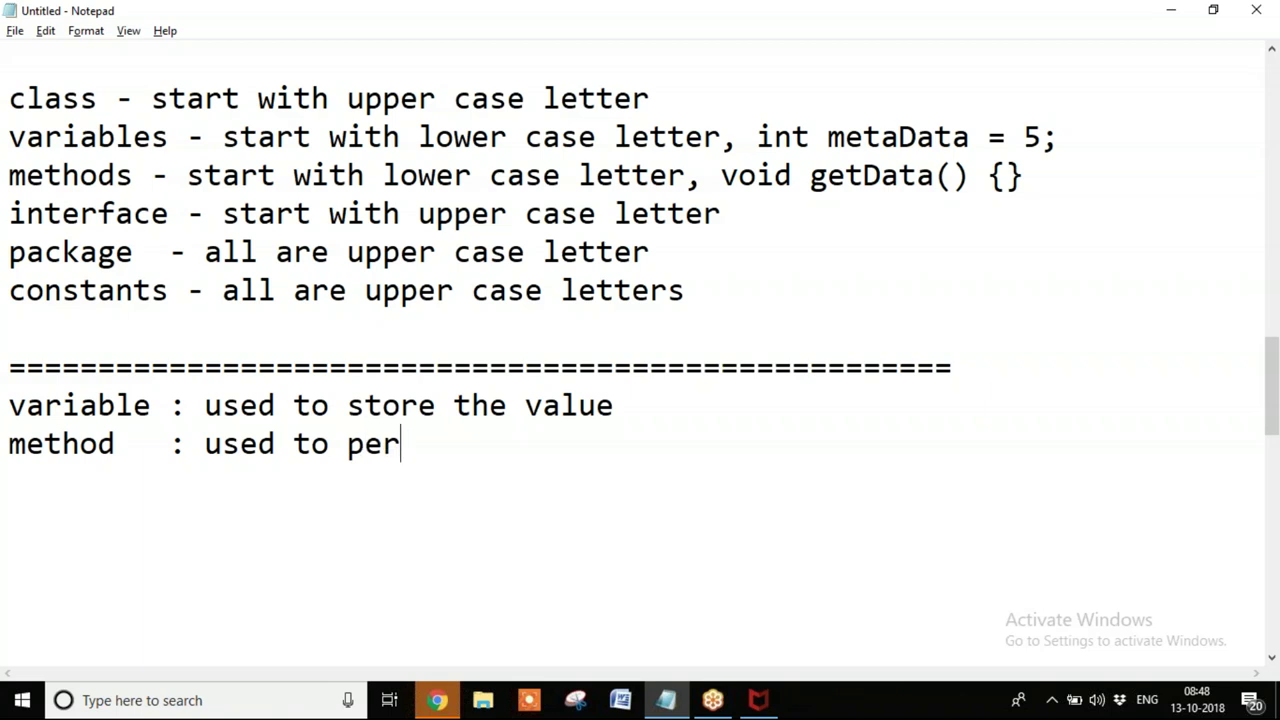
pyautogui.write('form the task')
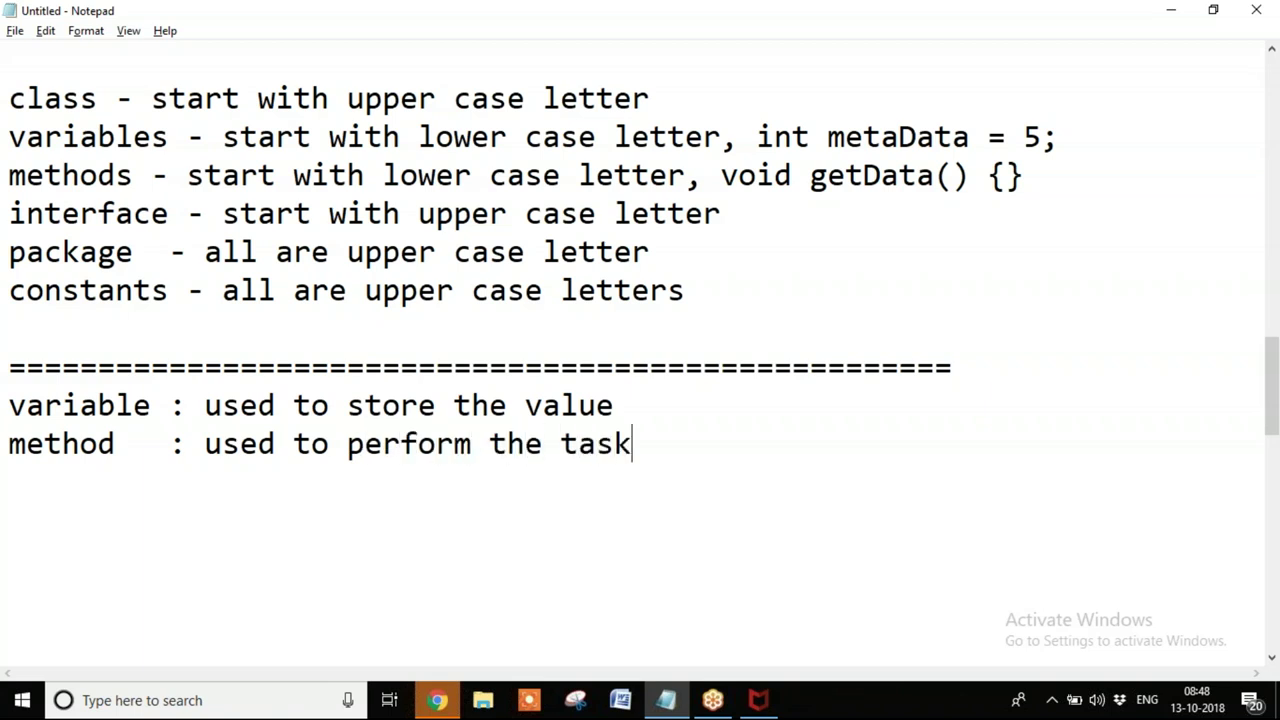
pyautogui.write('.')
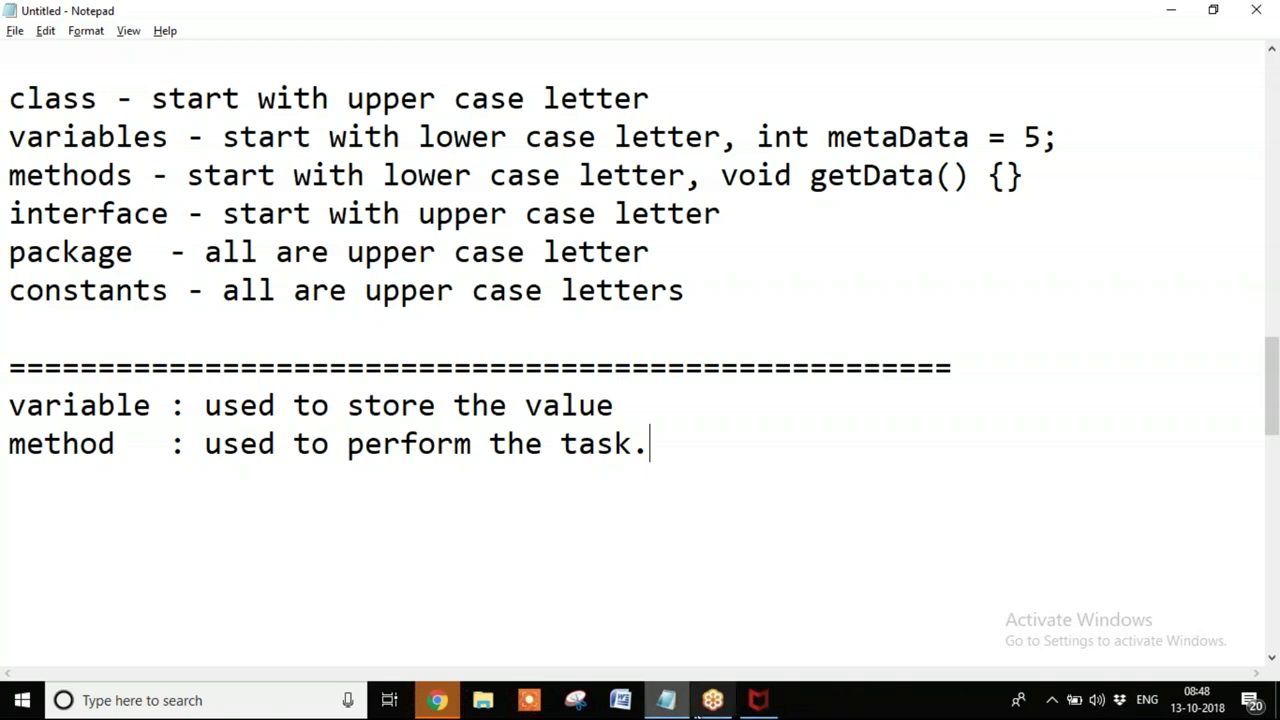
# - In File Explorer, create a folder on the Java (D:) drive named "Java workspace - " plus the person's first name, and open it
pyautogui.click(483, 703)
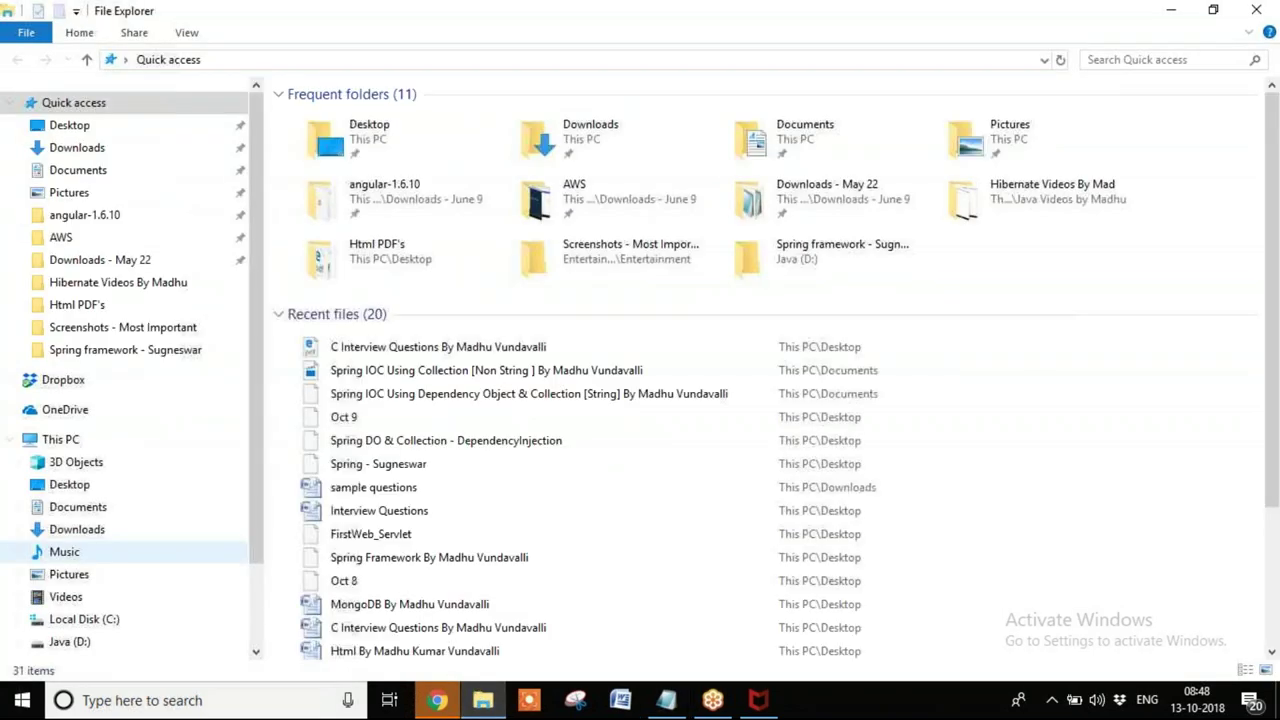
pyautogui.click(84, 643)
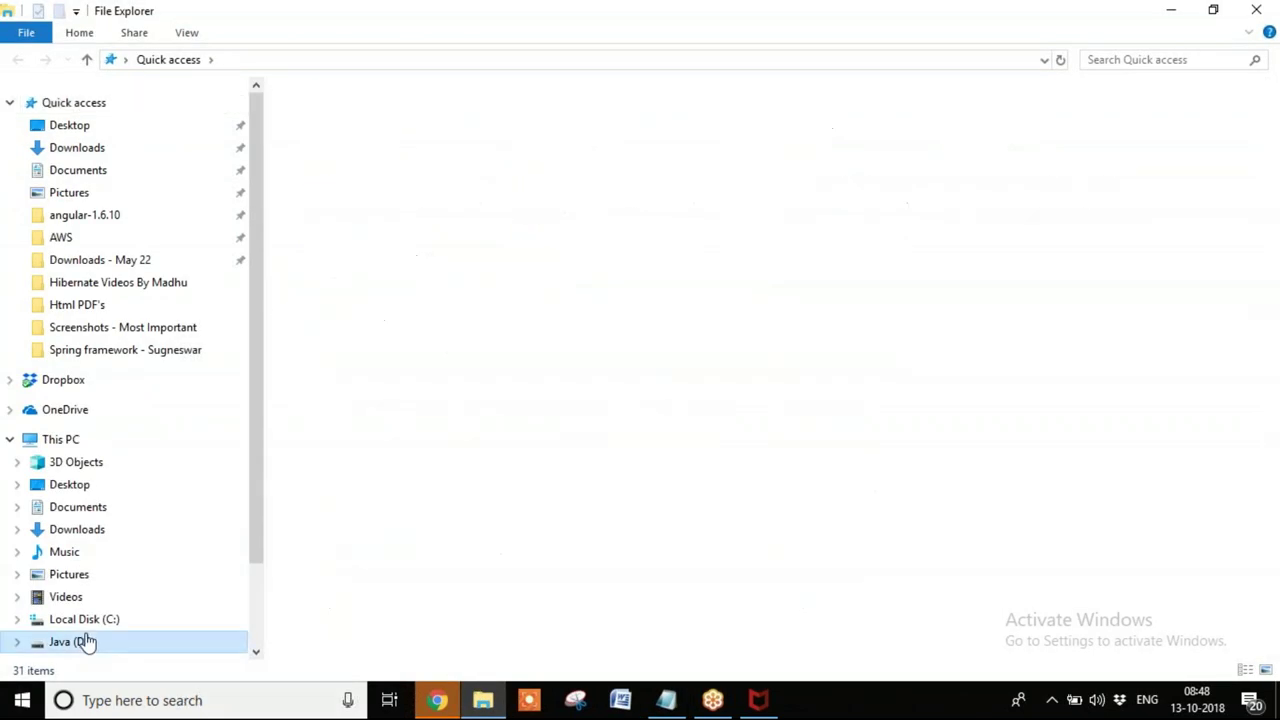
pyautogui.rightClick(781, 317)
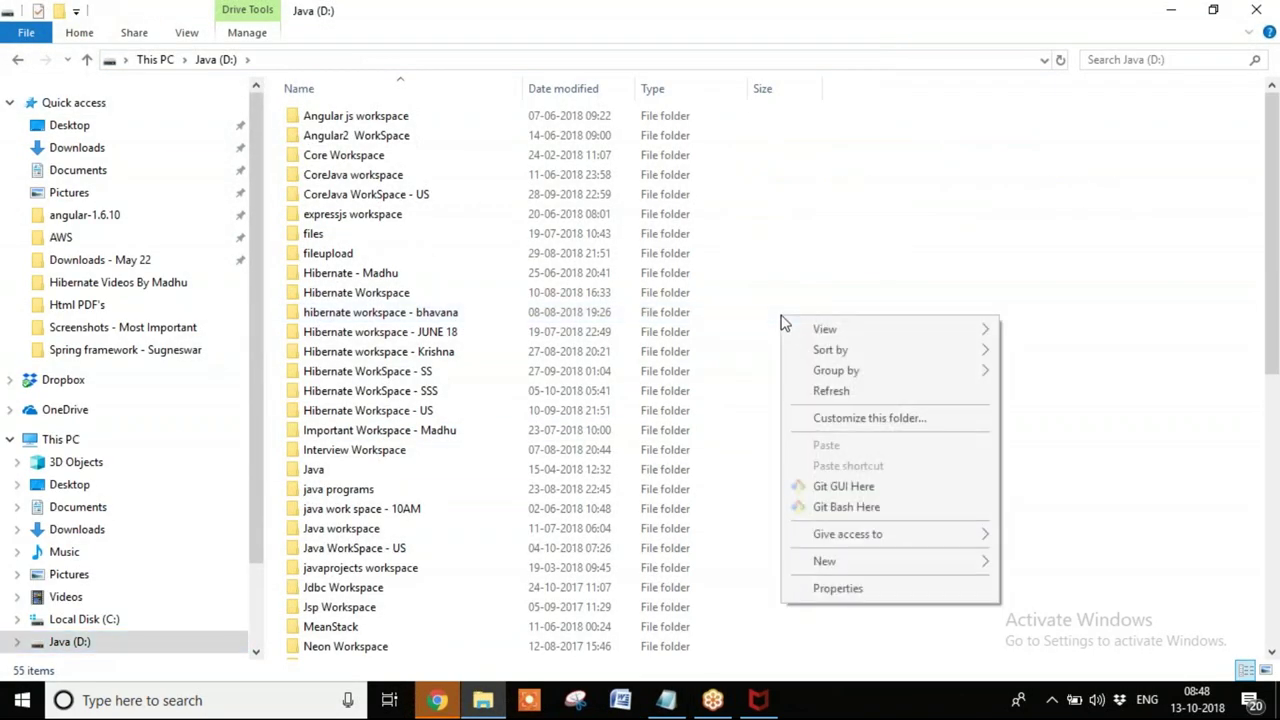
pyautogui.moveTo(986, 561)
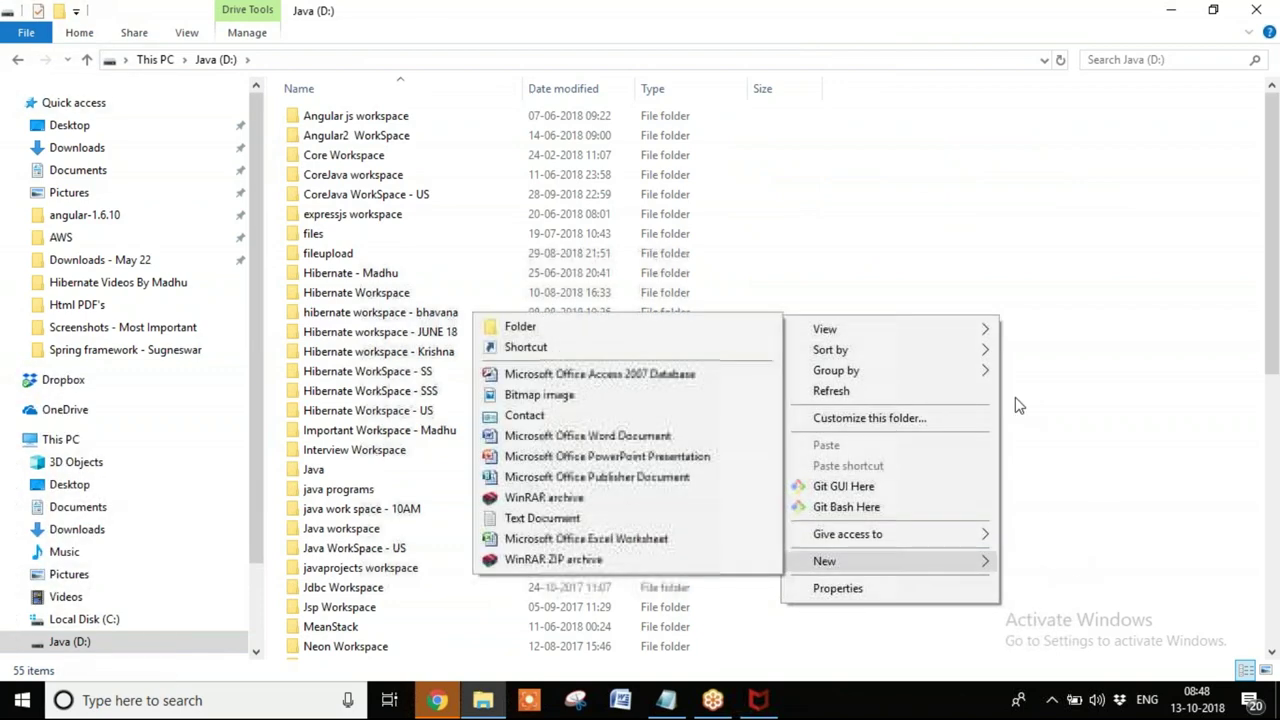
pyautogui.click(579, 326)
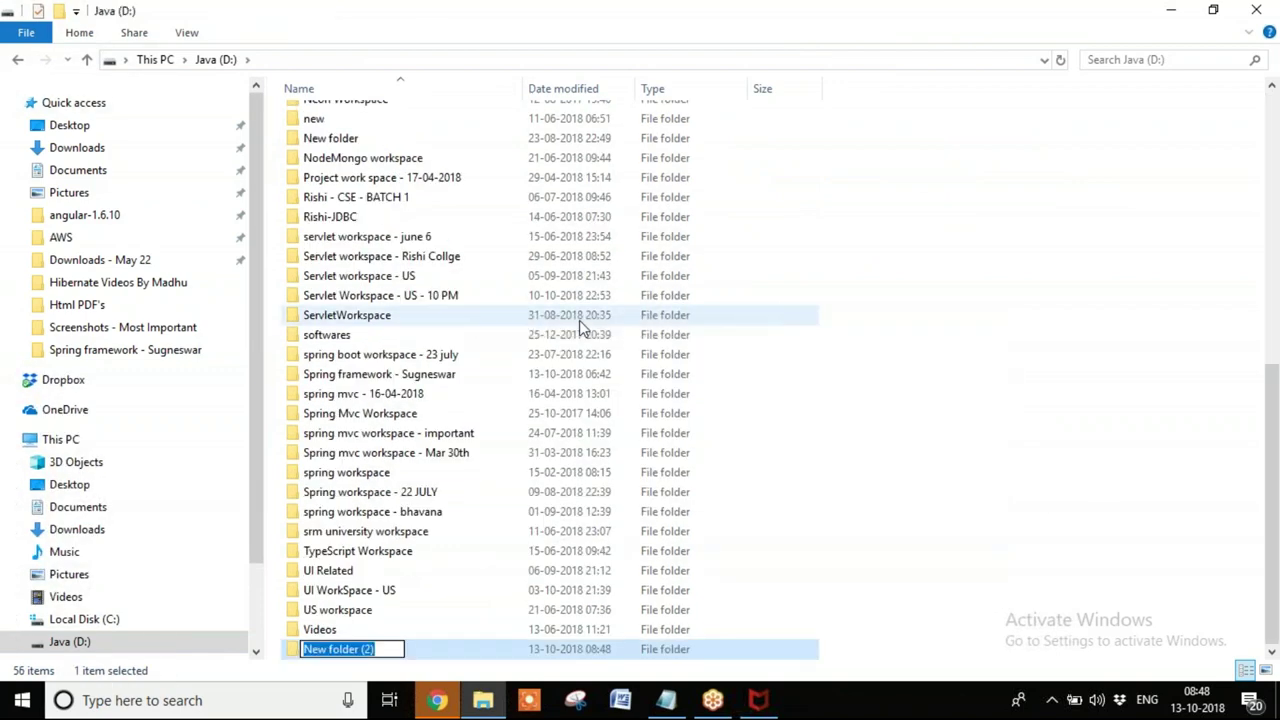
pyautogui.write('Java ')
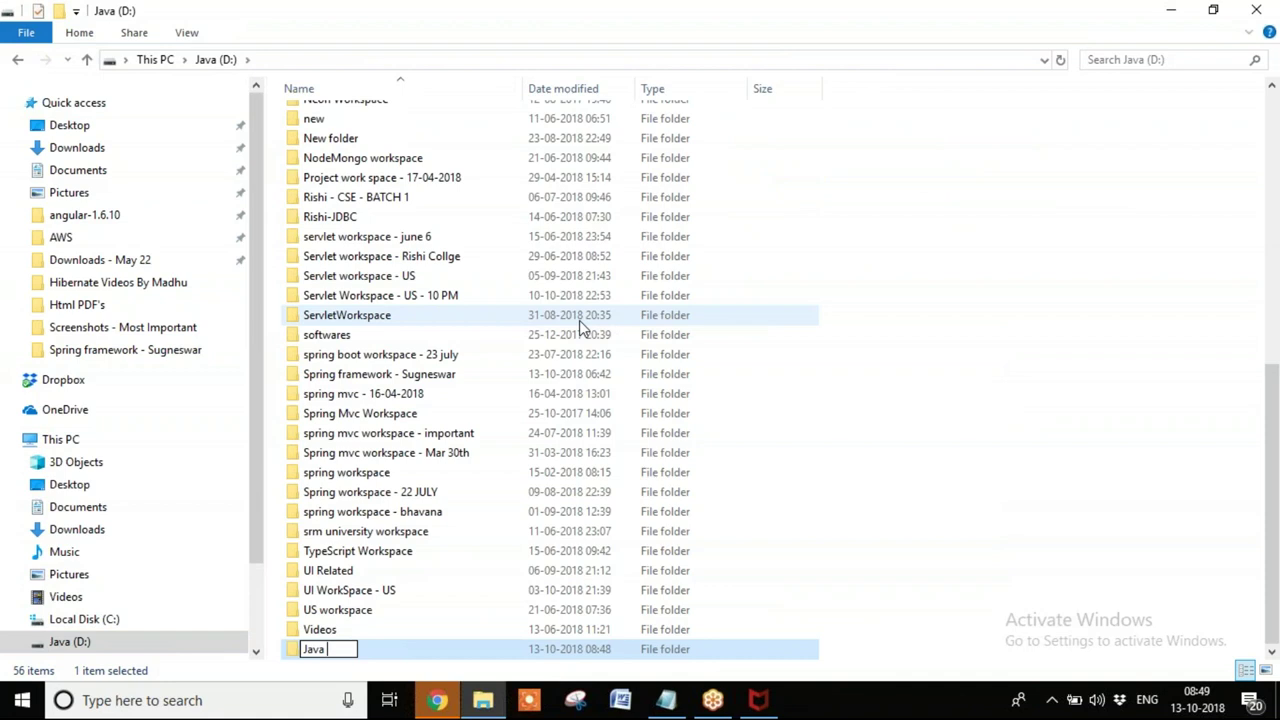
pyautogui.write('workspace')
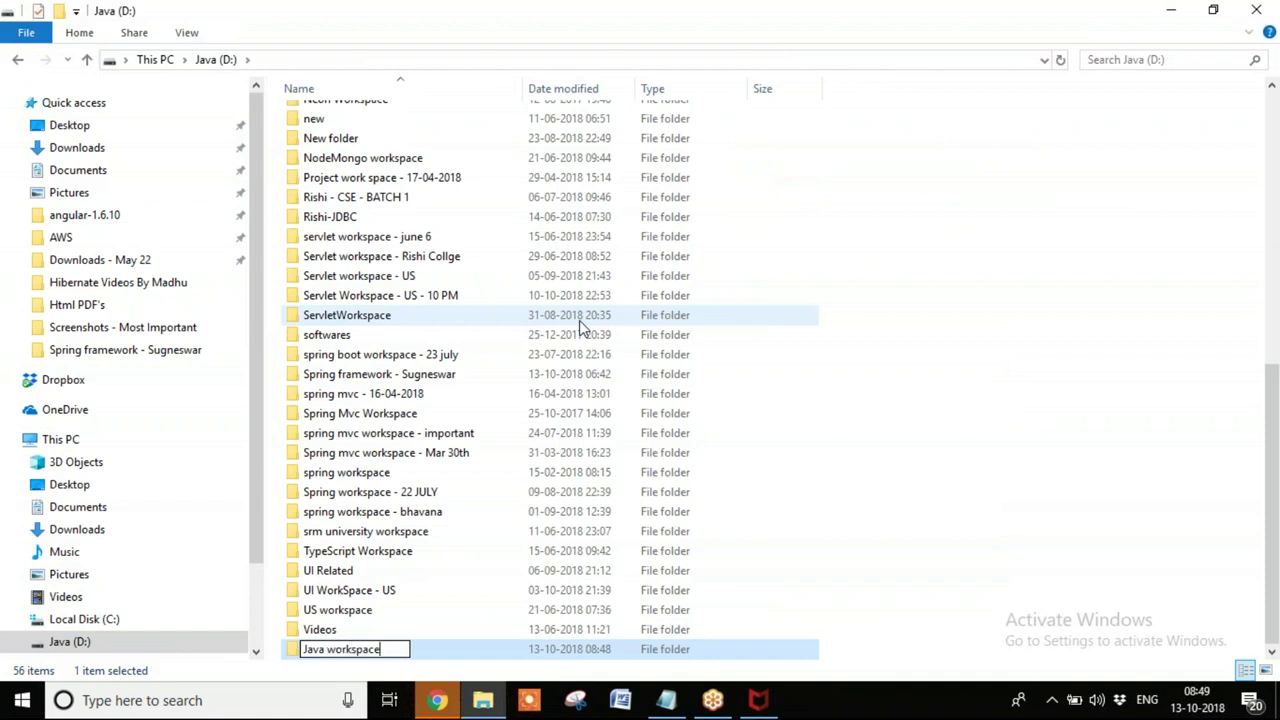
pyautogui.write(' - Vijay')
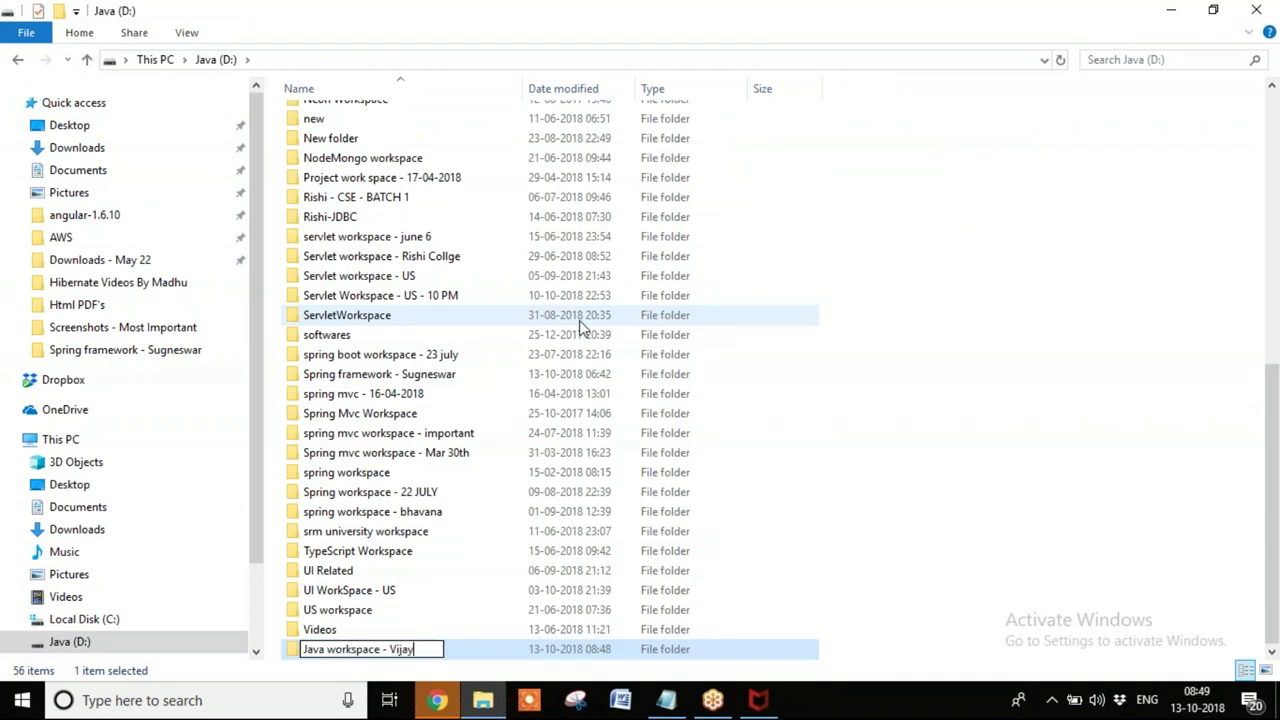
pyautogui.press('Return')
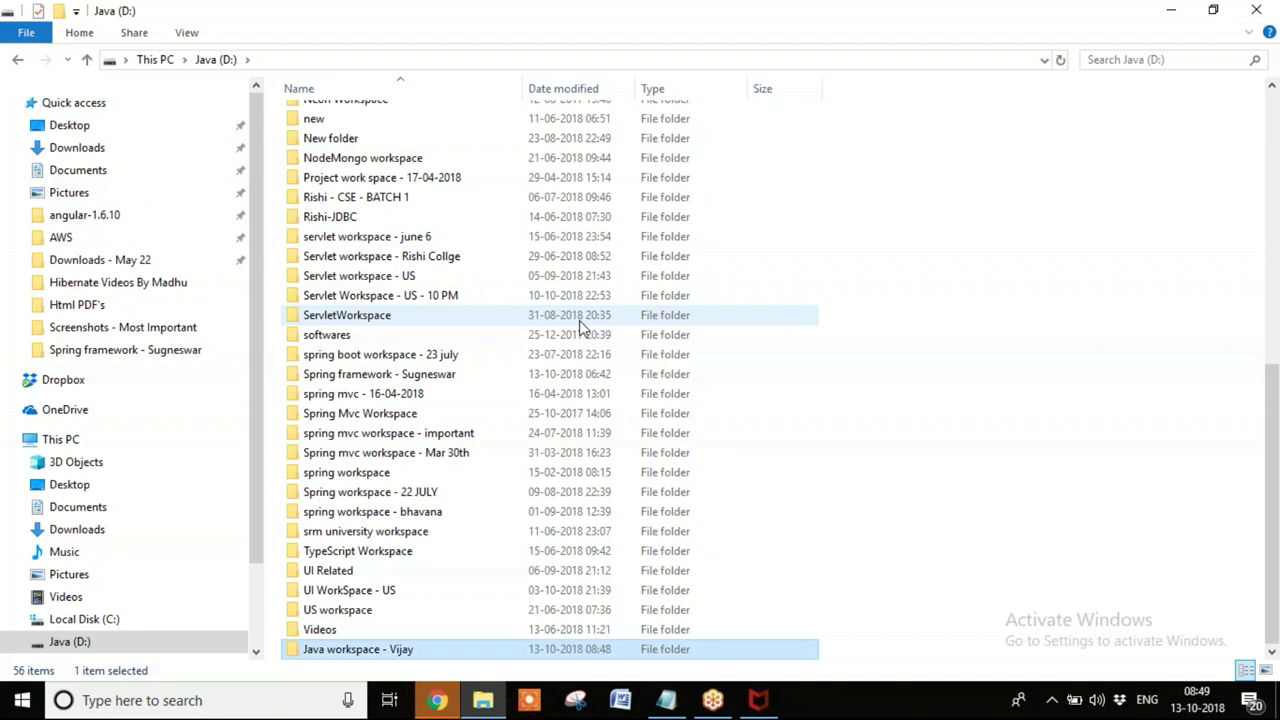
pyautogui.press('Return')
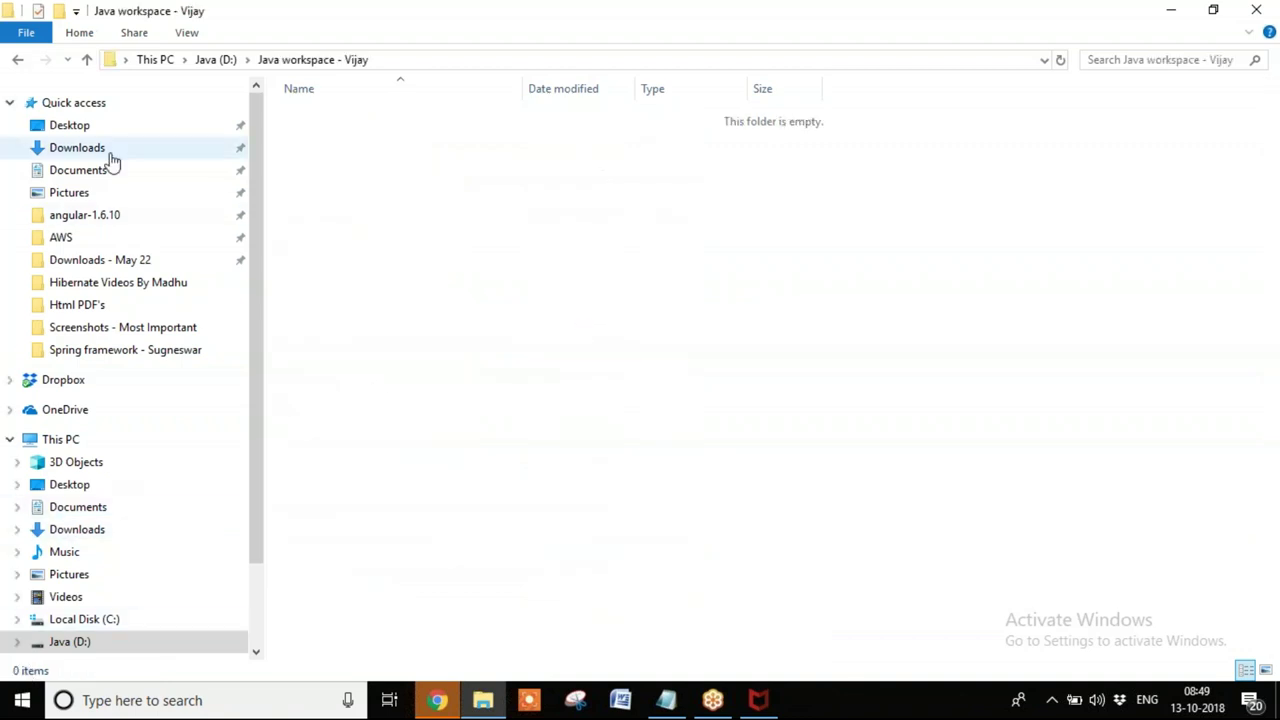
# - Launch Eclipse from the eclipse folder inside eclipse-jee-mars-2-win32-x86_64 on the Desktop
pyautogui.click(94, 128)
pyautogui.click(522, 168)
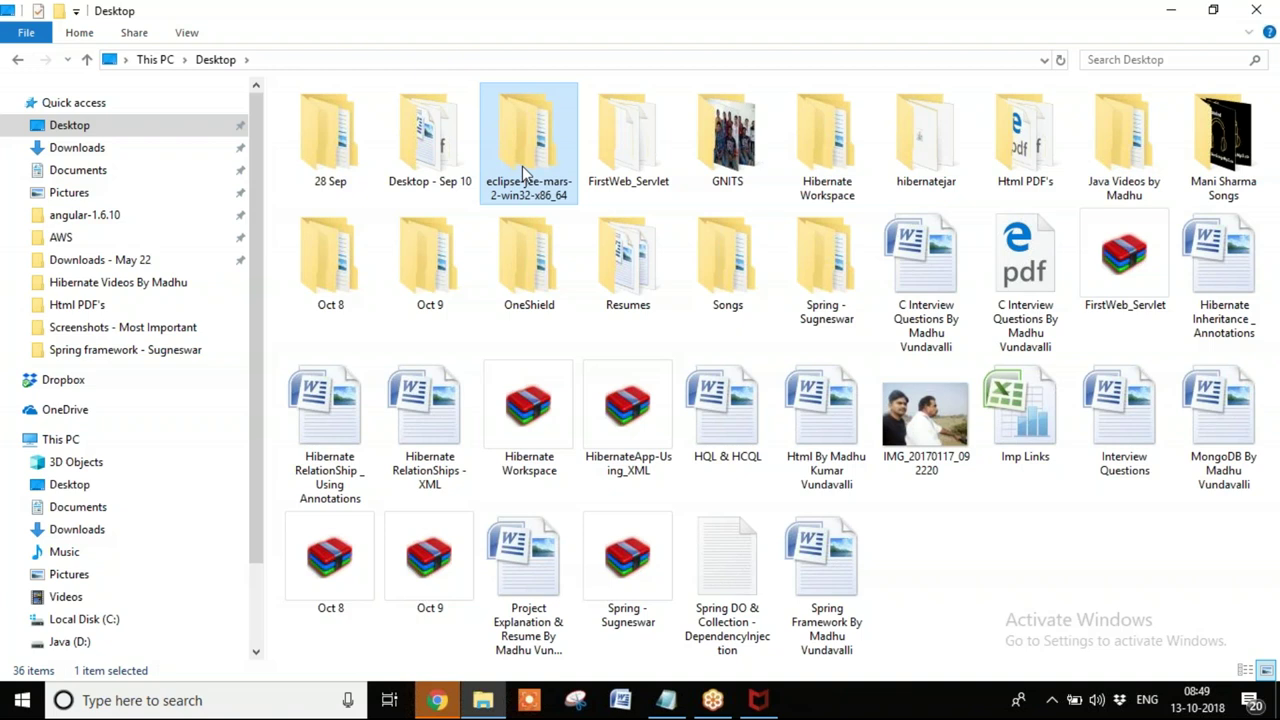
pyautogui.doubleClick(522, 170)
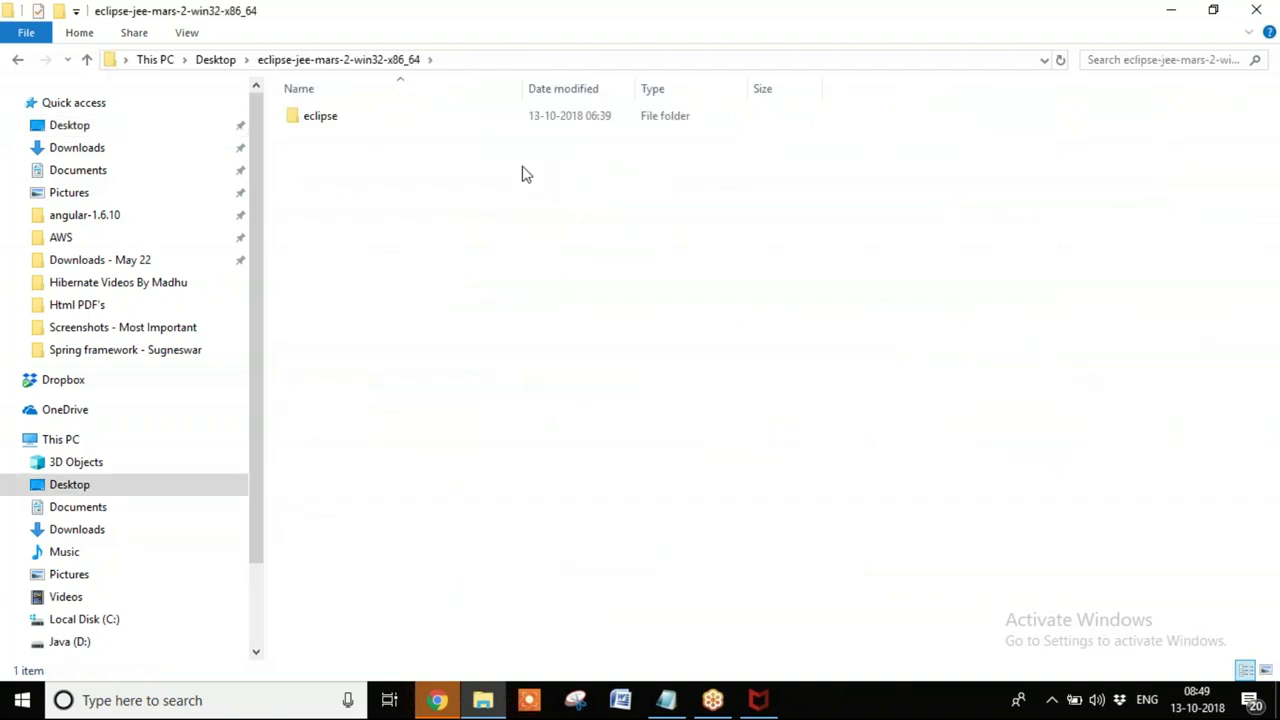
pyautogui.press('Down')
pyautogui.press('Return')
pyautogui.press('Down')
pyautogui.press('Down')
pyautogui.press('Down')
pyautogui.press('Down')
pyautogui.press('Down')
pyautogui.press('Down')
pyautogui.press('Down')
pyautogui.press('Down')
pyautogui.press('Down')
pyautogui.press('Return')
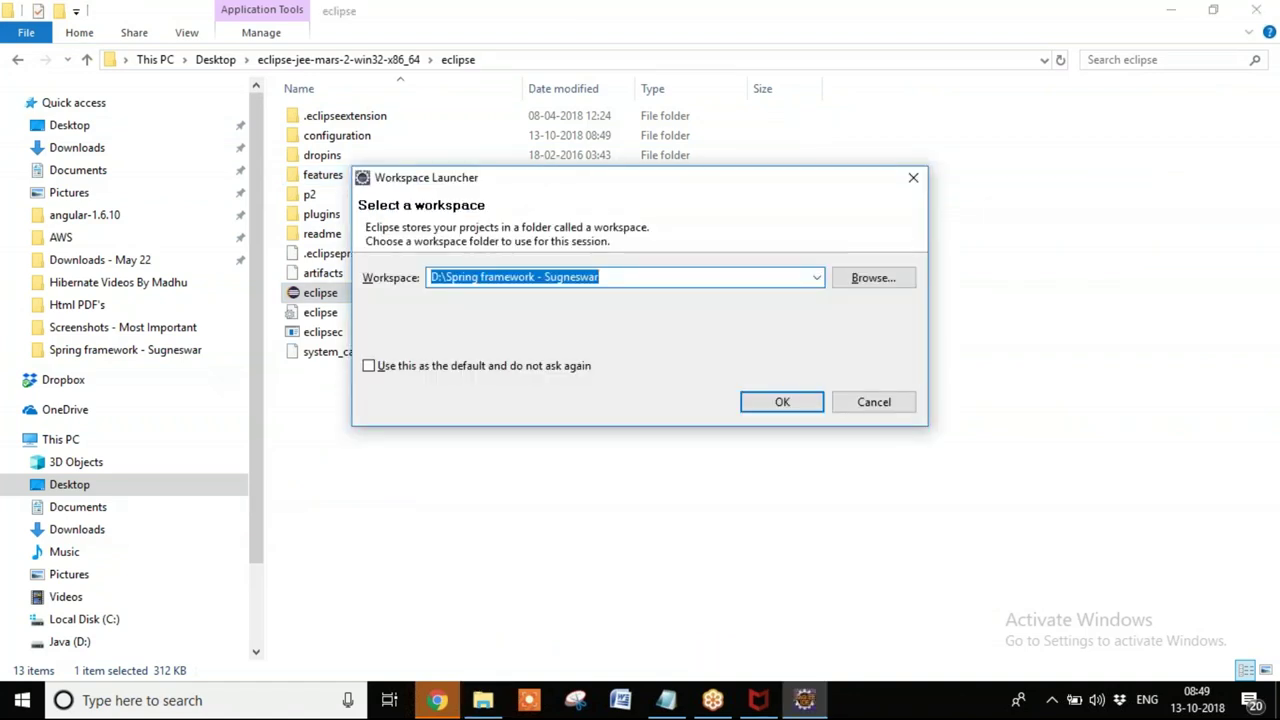
# - Choose the new Java workspace folder with the person's first name on the D: drive as the workspace and start Eclipse with it
pyautogui.click(862, 284)
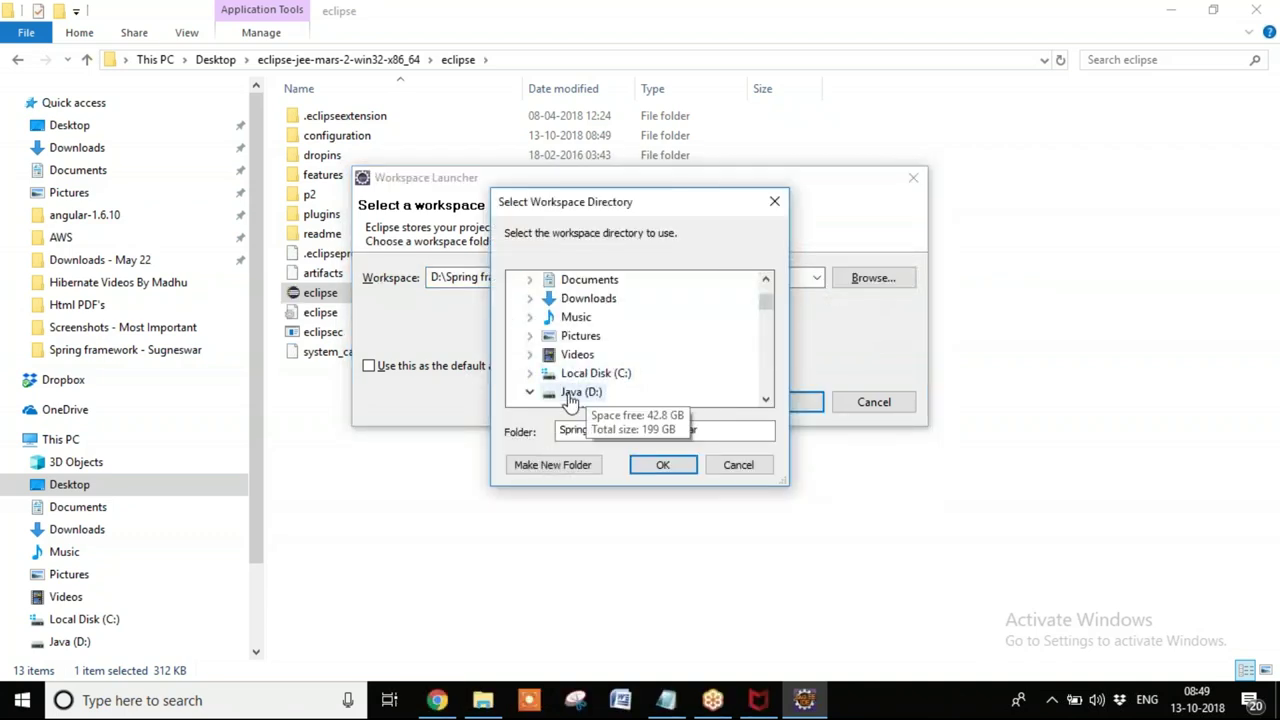
pyautogui.click(572, 394)
pyautogui.click(766, 400)
pyautogui.click(766, 400)
pyautogui.click(766, 400)
pyautogui.click(766, 400)
pyautogui.click(766, 400)
pyautogui.click(766, 400)
pyautogui.click(766, 400)
pyautogui.click(765, 399)
pyautogui.click(765, 399)
pyautogui.click(765, 399)
pyautogui.click(765, 399)
pyautogui.click(765, 399)
pyautogui.click(765, 399)
pyautogui.click(765, 399)
pyautogui.click(765, 399)
pyautogui.click(765, 399)
pyautogui.click(765, 399)
pyautogui.click(640, 356)
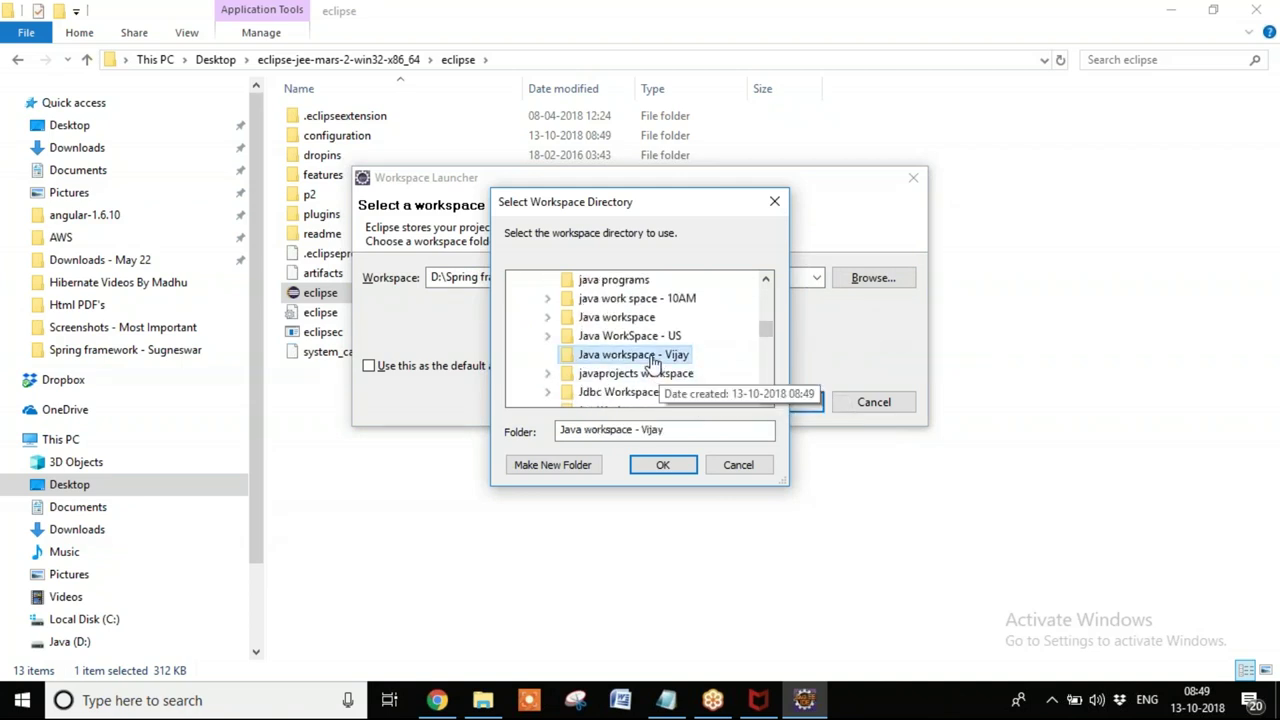
pyautogui.click(660, 466)
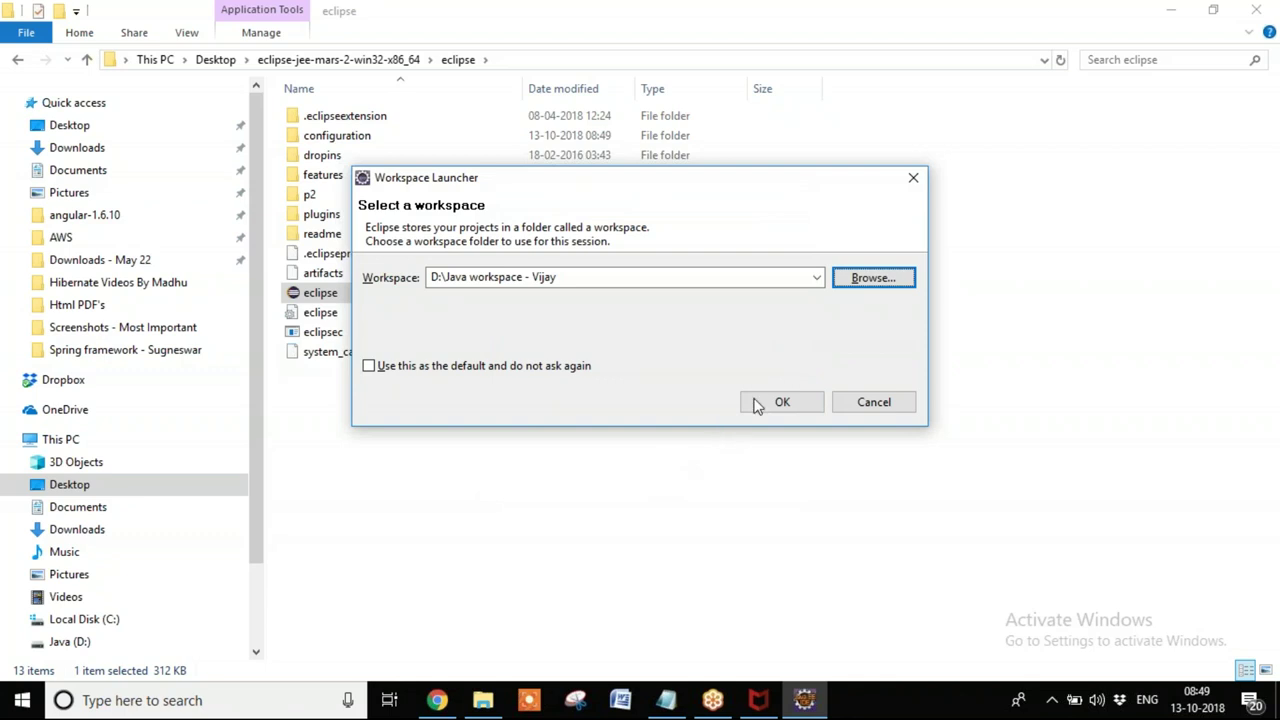
pyautogui.click(761, 402)
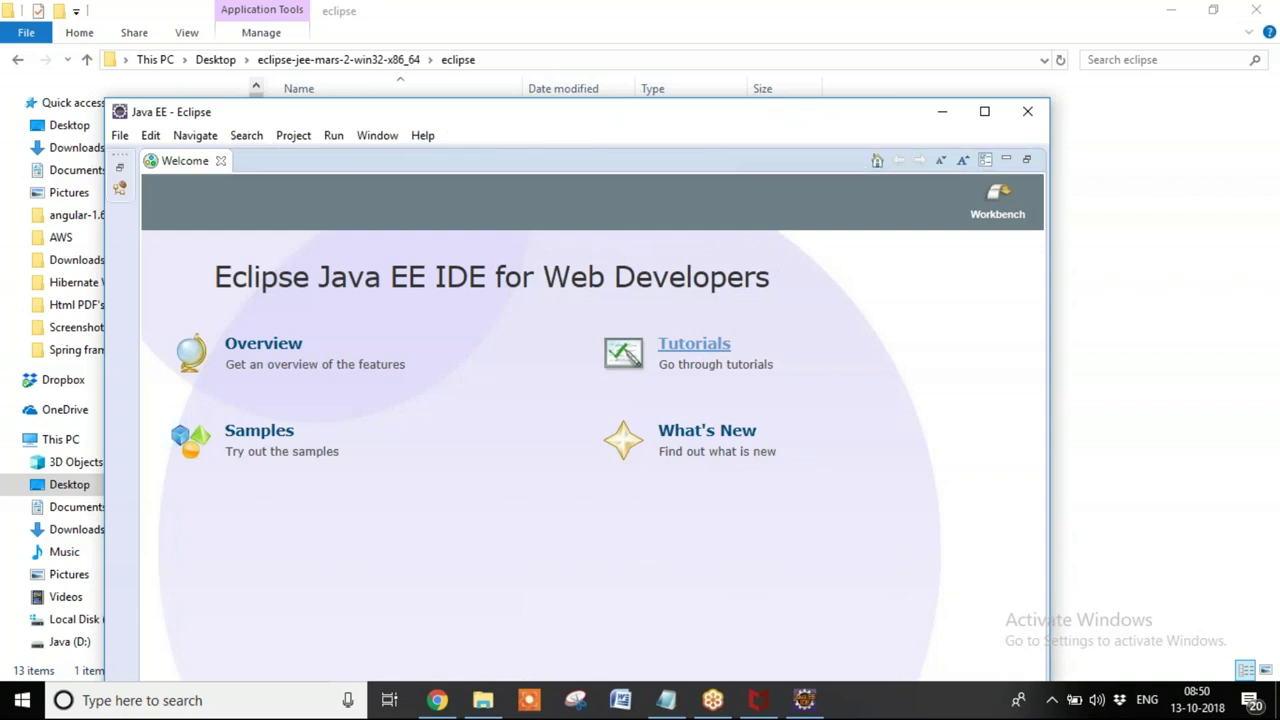
# - Maximize the Eclipse window and close the Welcome page
pyautogui.click(985, 117)
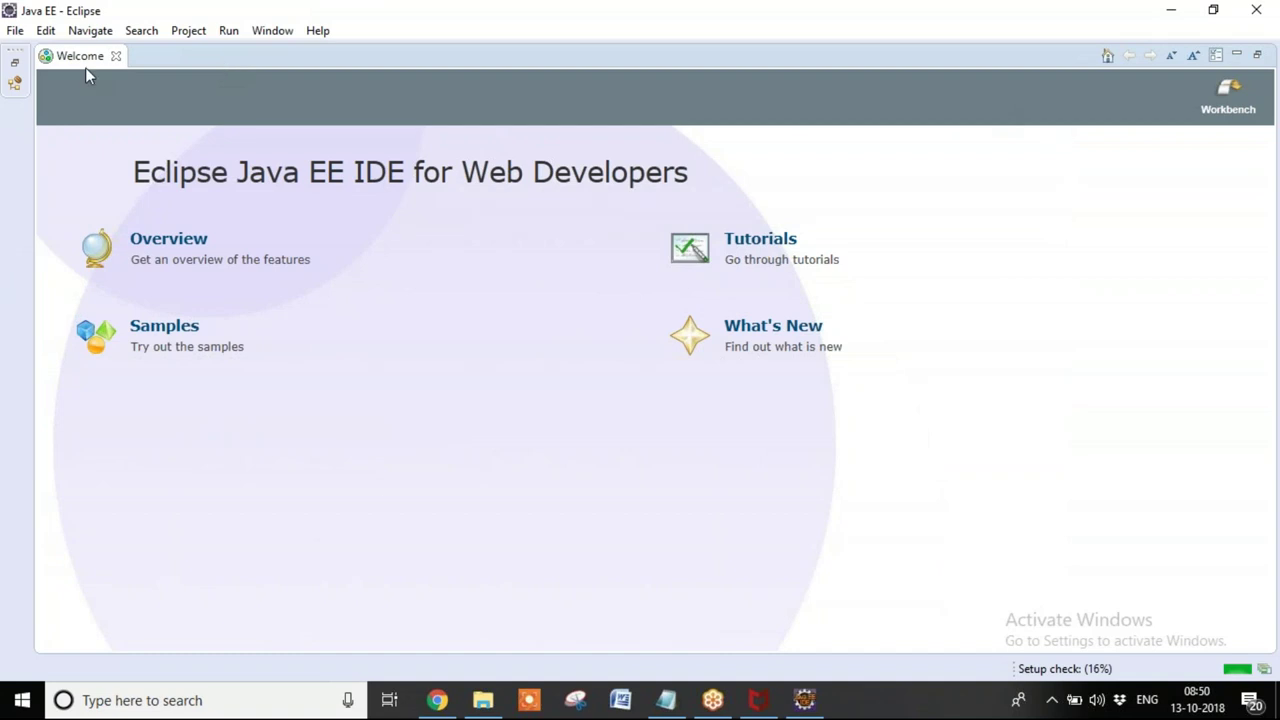
pyautogui.click(116, 57)
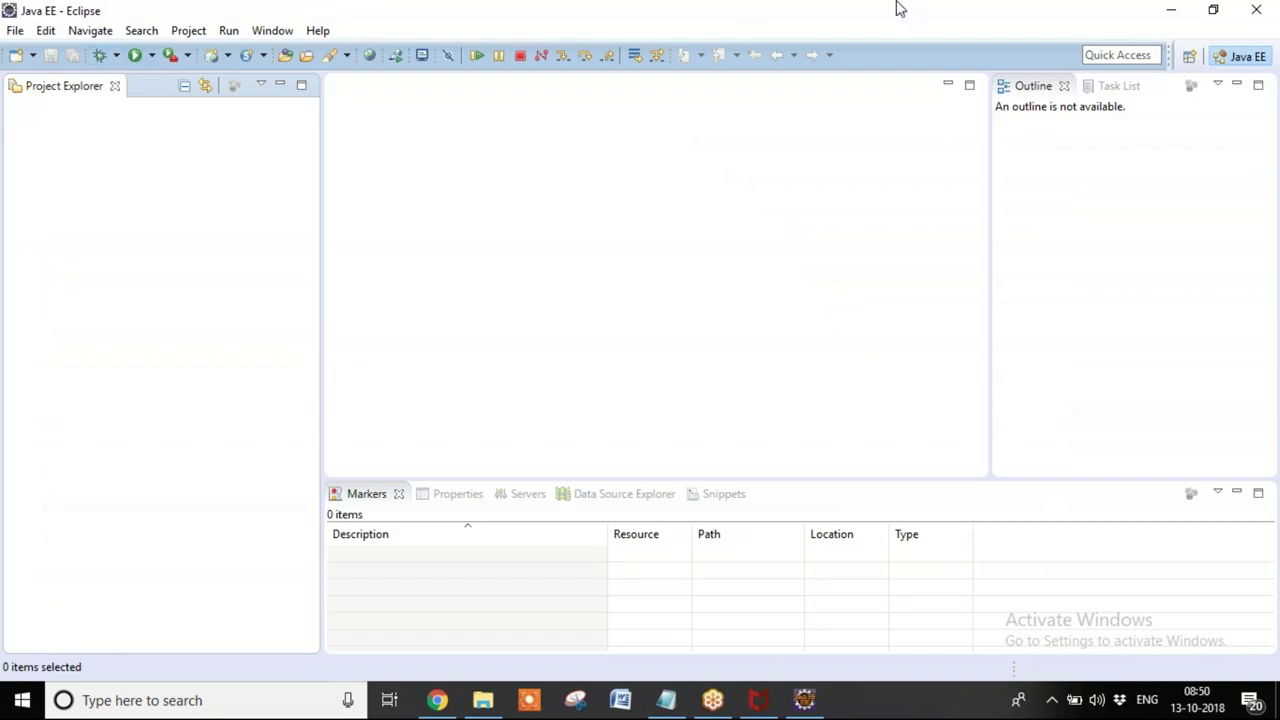
# - Switch to the Java perspective and make the Package Explorer pane slightly narrower
pyautogui.click(1190, 58)
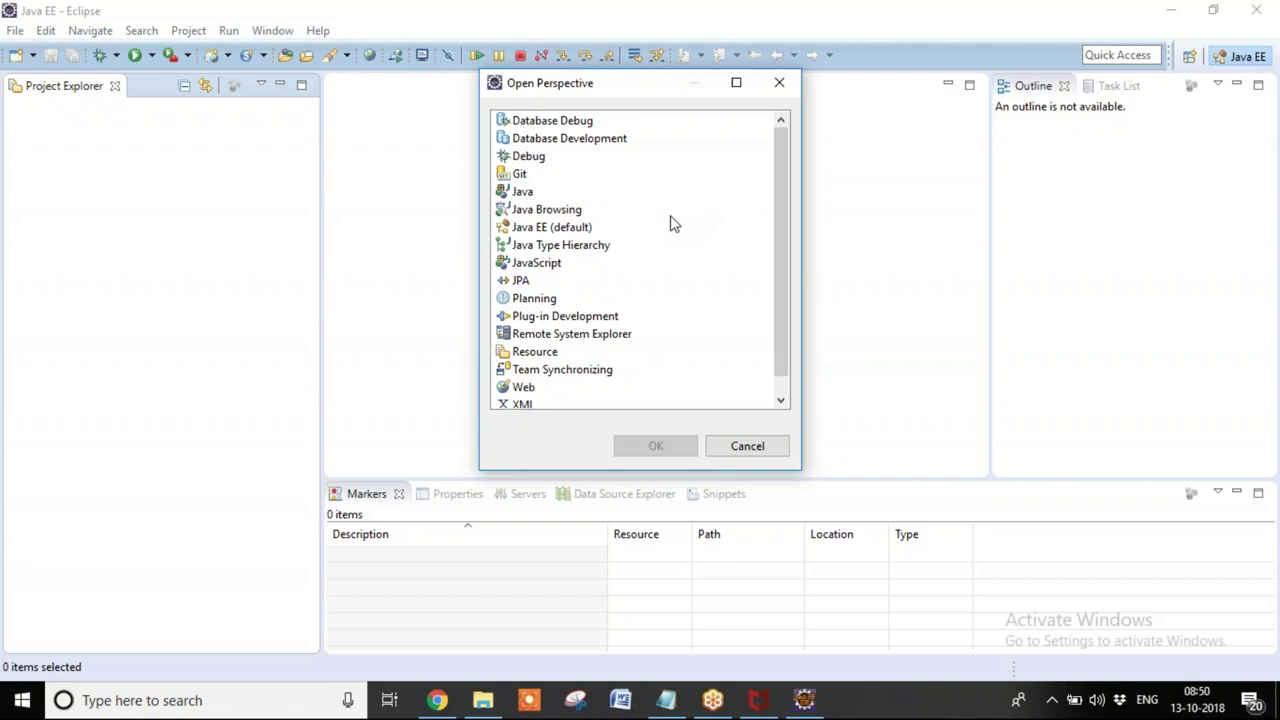
pyautogui.click(522, 193)
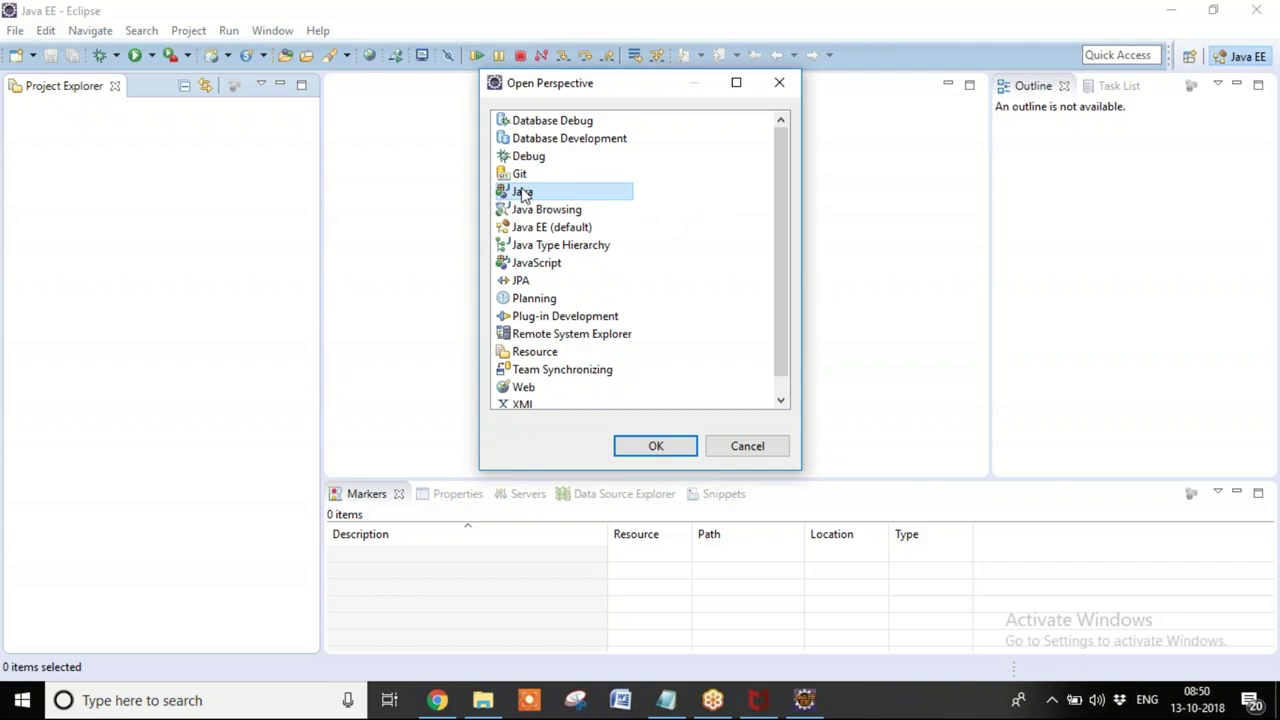
pyautogui.click(655, 450)
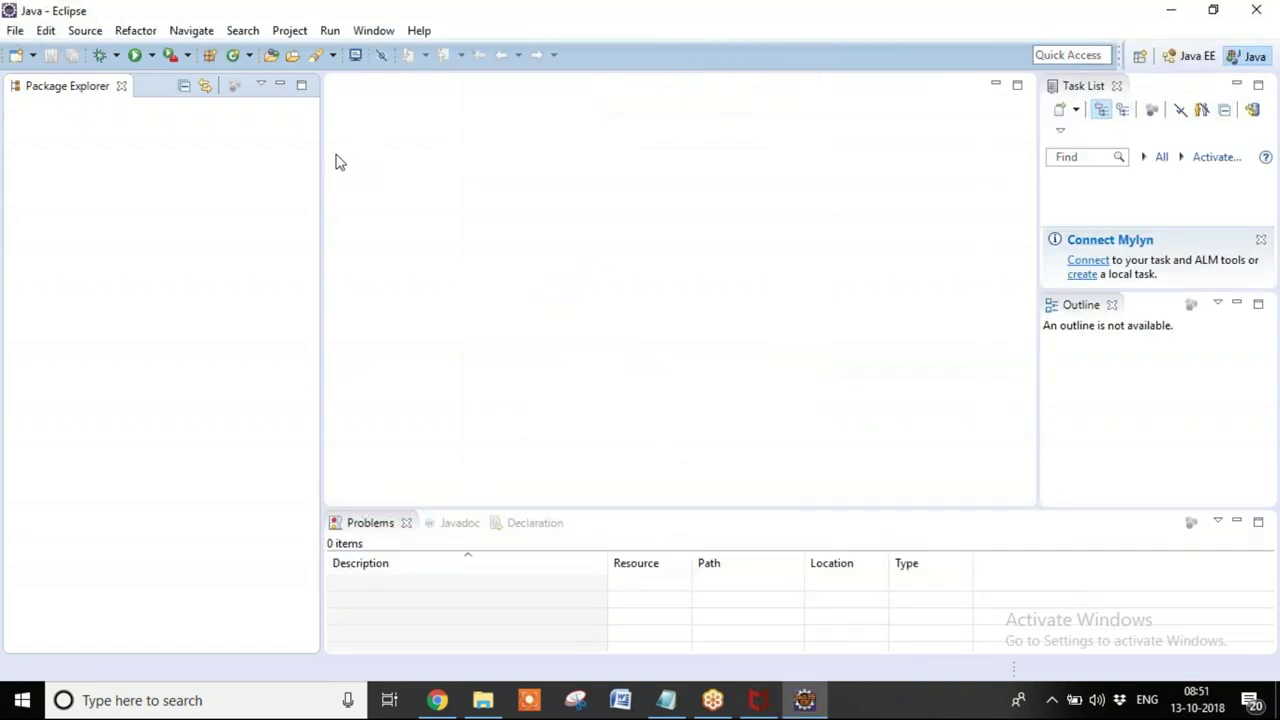
pyautogui.moveTo(320, 143); pyautogui.dragTo(271, 134)
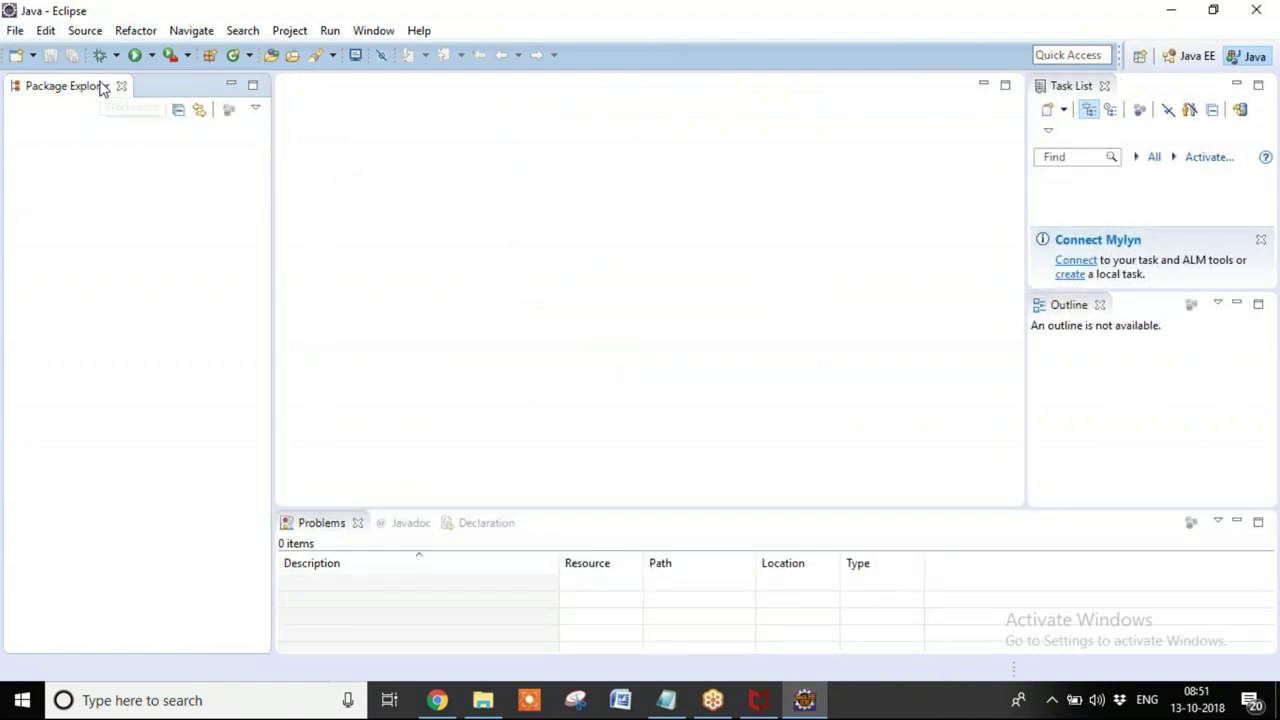
# - Create a Java project named CoreProject with the default JavaSE-1.8 settings and expand it in the Package Explorer
pyautogui.click(15, 32)
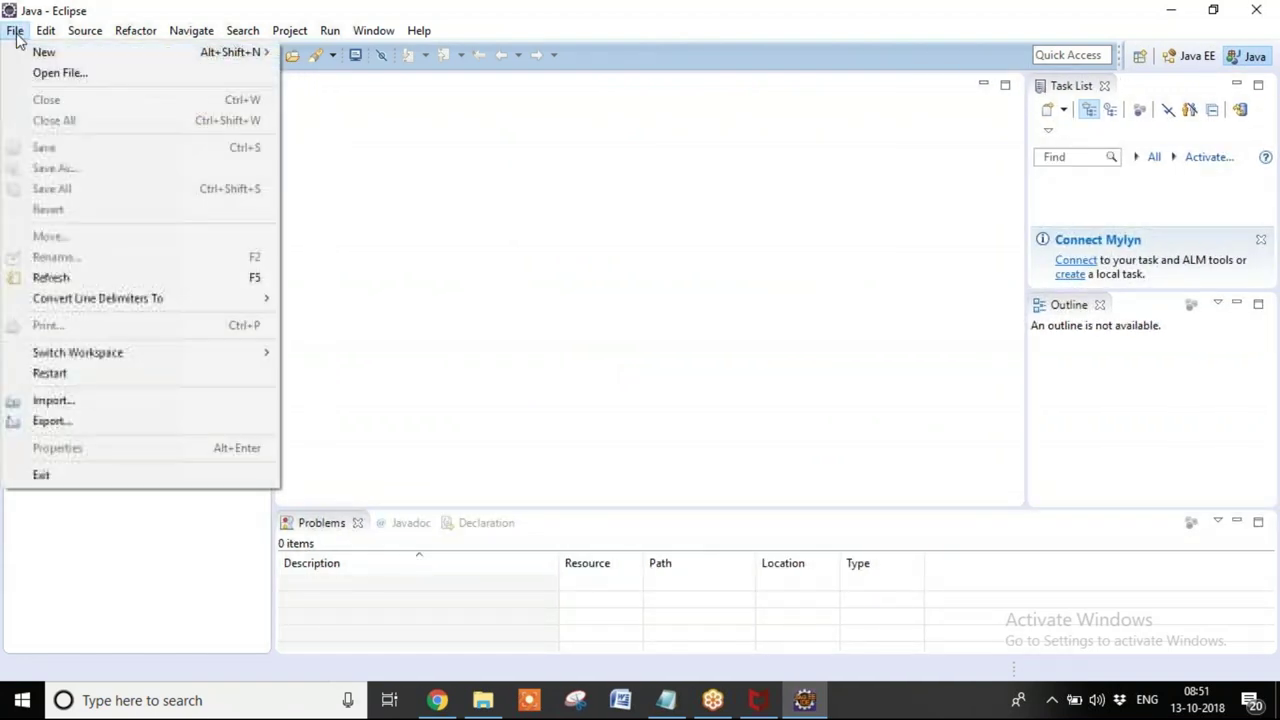
pyautogui.moveTo(44, 52)
pyautogui.click(353, 55)
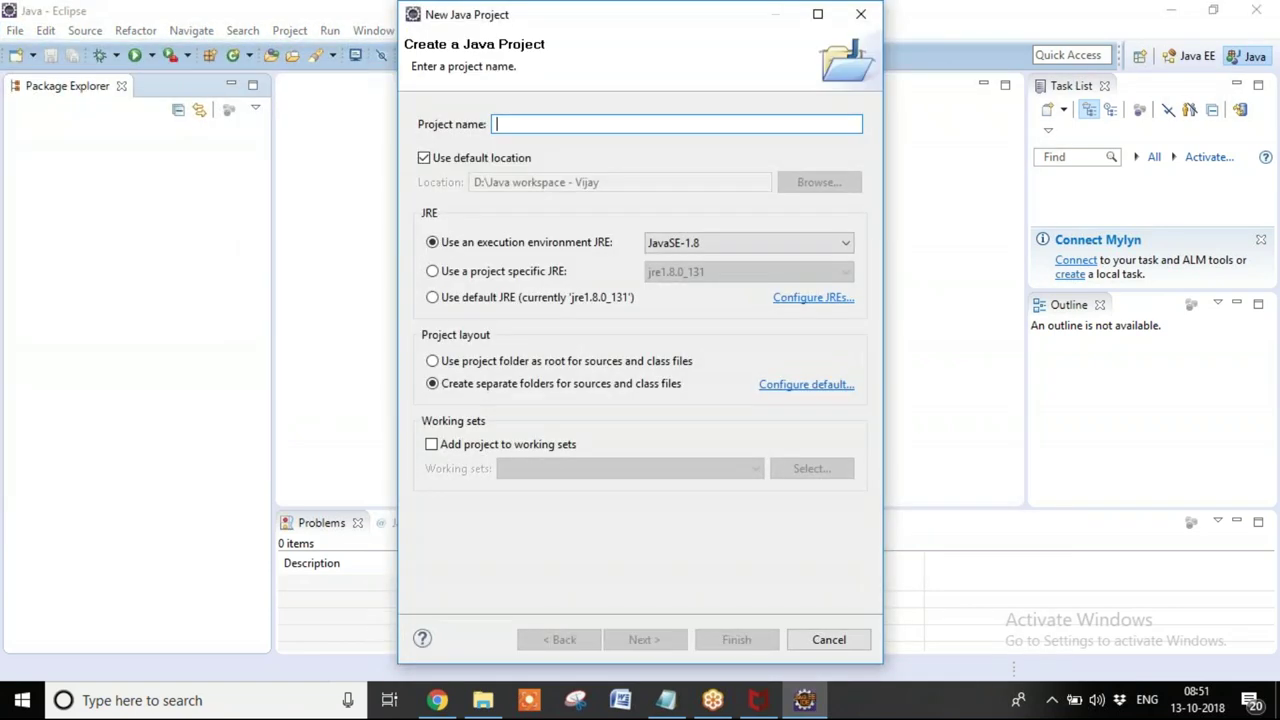
pyautogui.write('Corepro')
pyautogui.press('BackSpace')
pyautogui.press('BackSpace')
pyautogui.write('Pro')
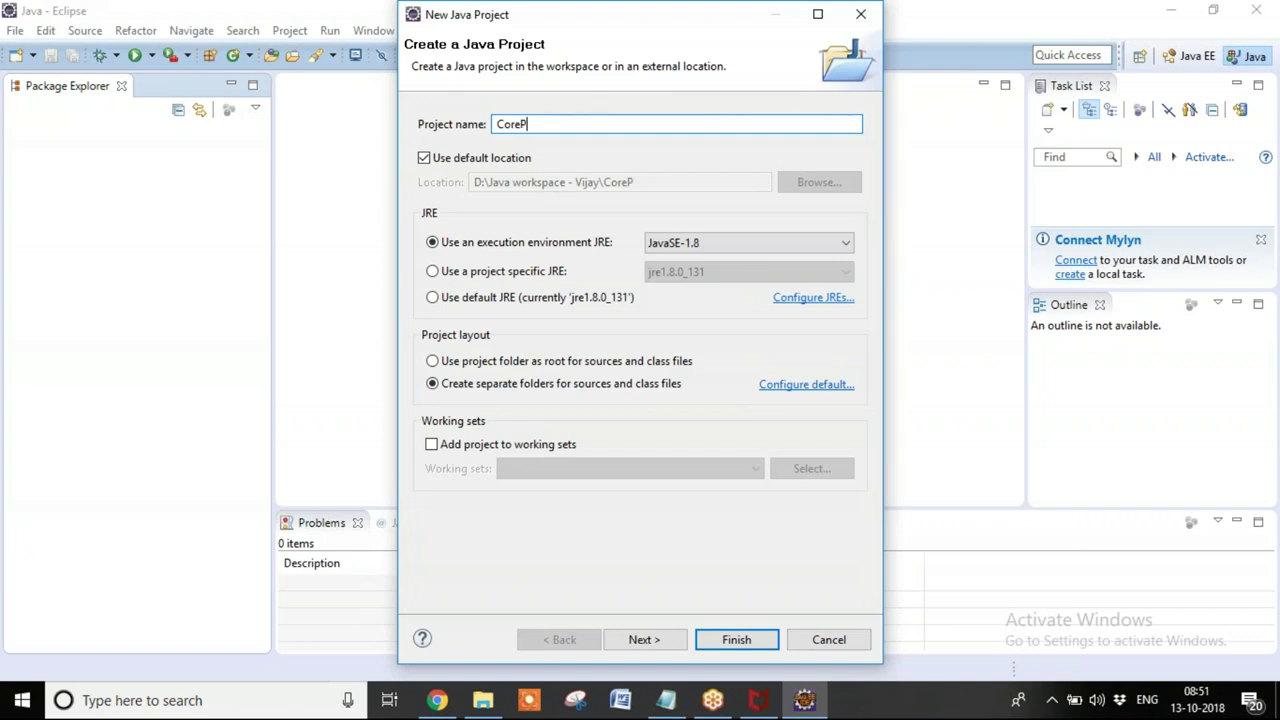
pyautogui.write('ject')
pyautogui.click(736, 641)
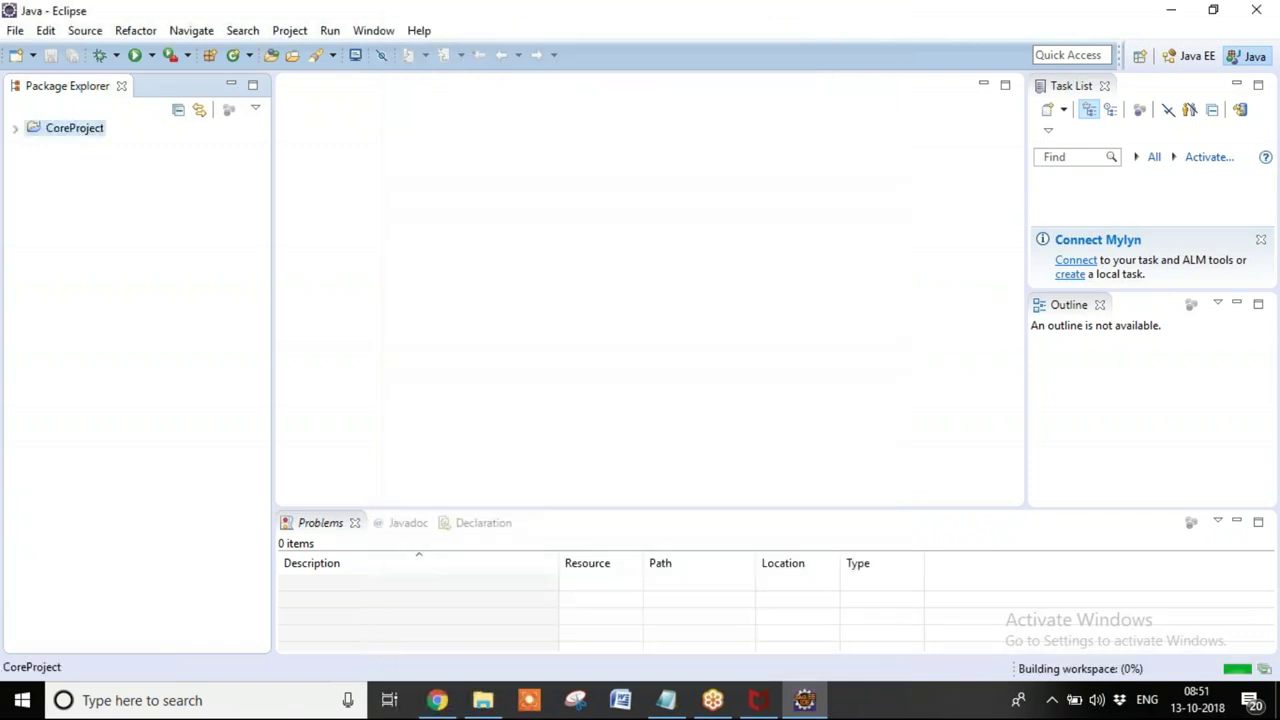
pyautogui.click(15, 130)
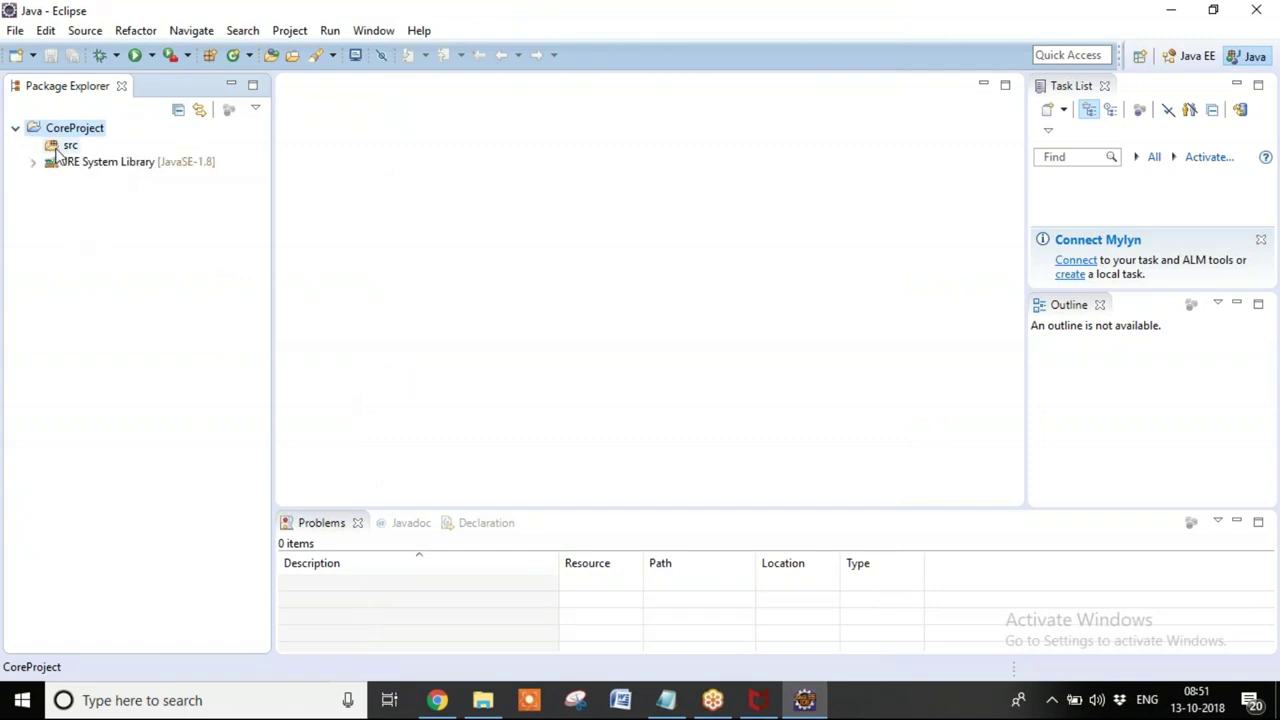
# - Create a package in CoreProject's src folder, named with com, the person's first name and basics separated by dots
pyautogui.click(57, 150)
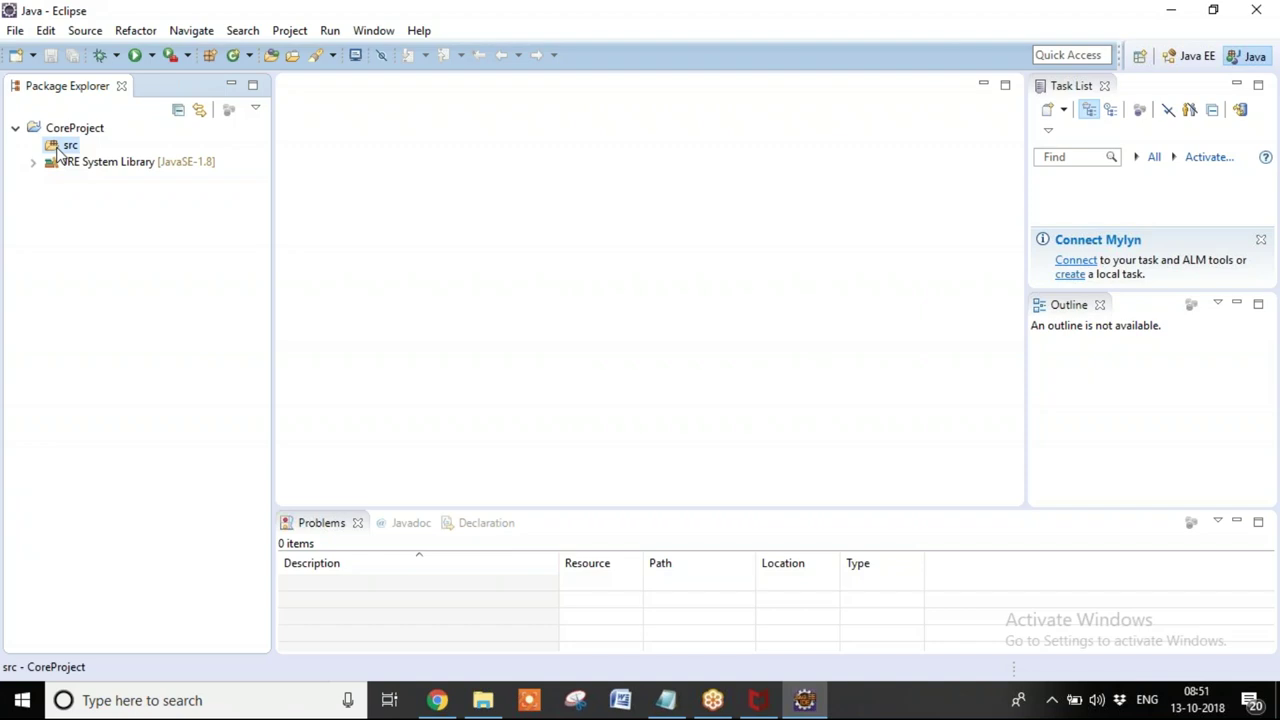
pyautogui.rightClick(57, 150)
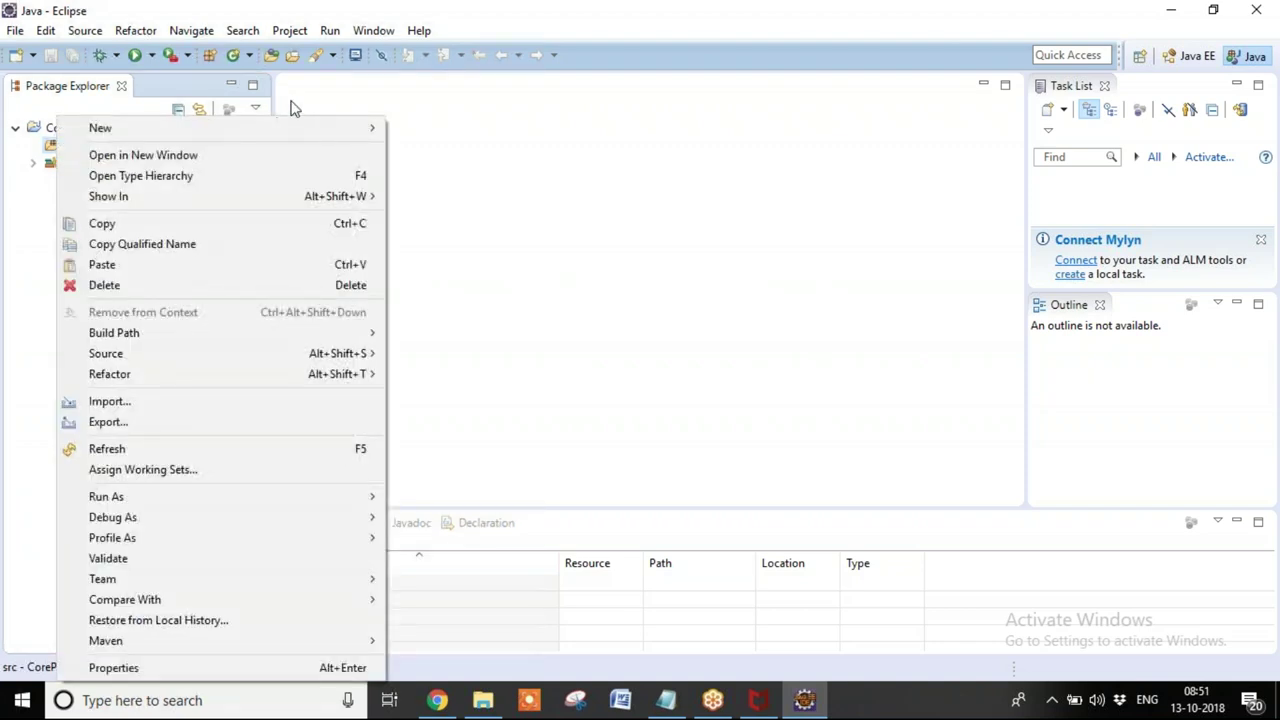
pyautogui.moveTo(291, 127)
pyautogui.click(440, 176)
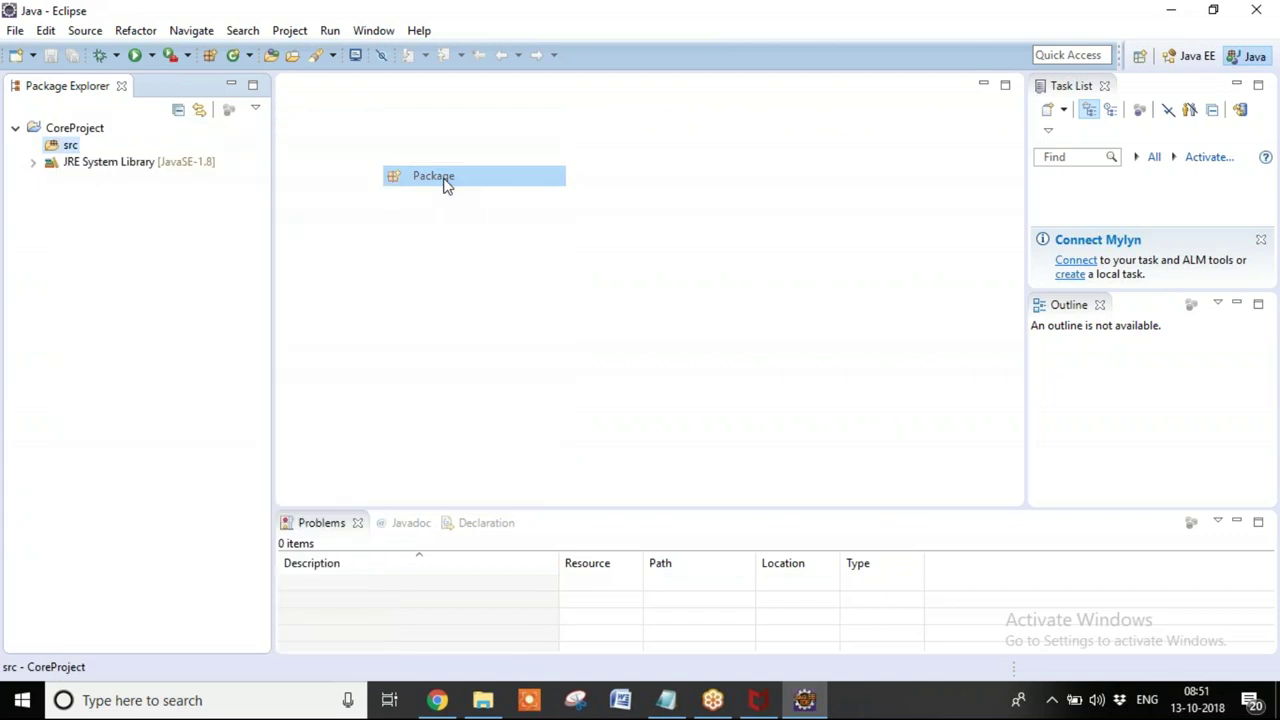
pyautogui.write('com')
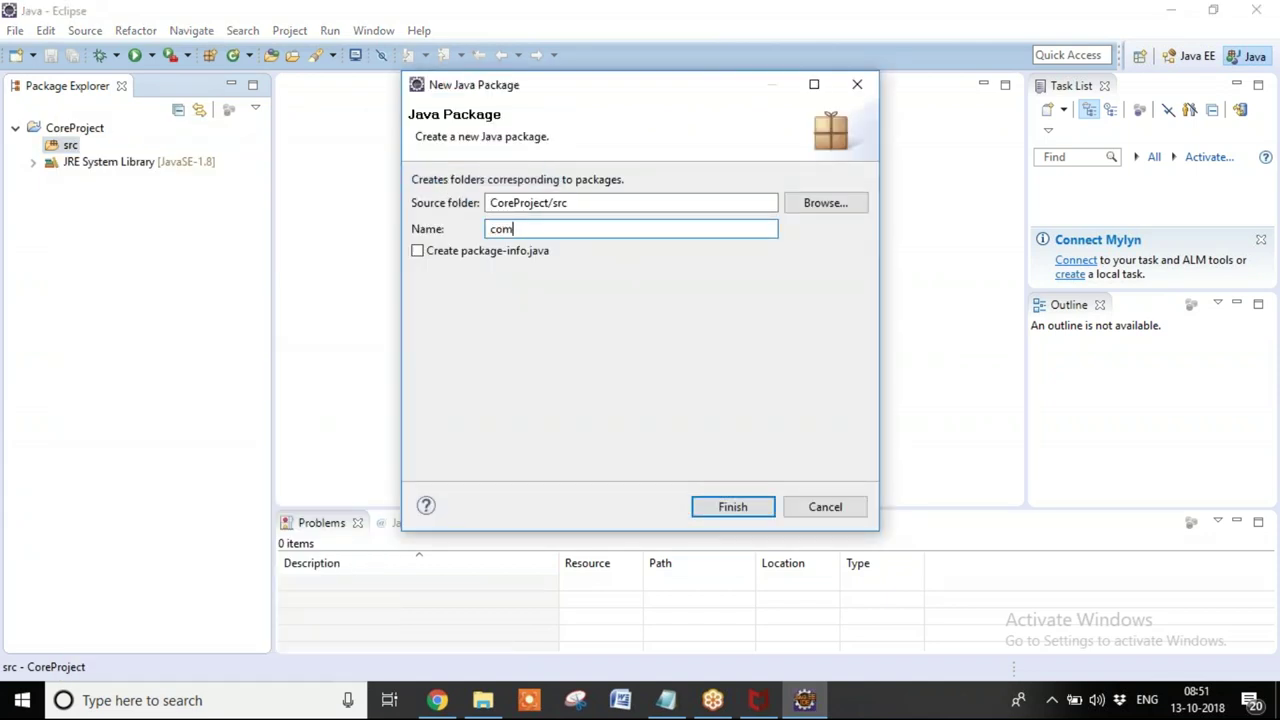
pyautogui.write('.madhu.basics')
pyautogui.moveTo(514, 229); pyautogui.dragTo(488, 229)
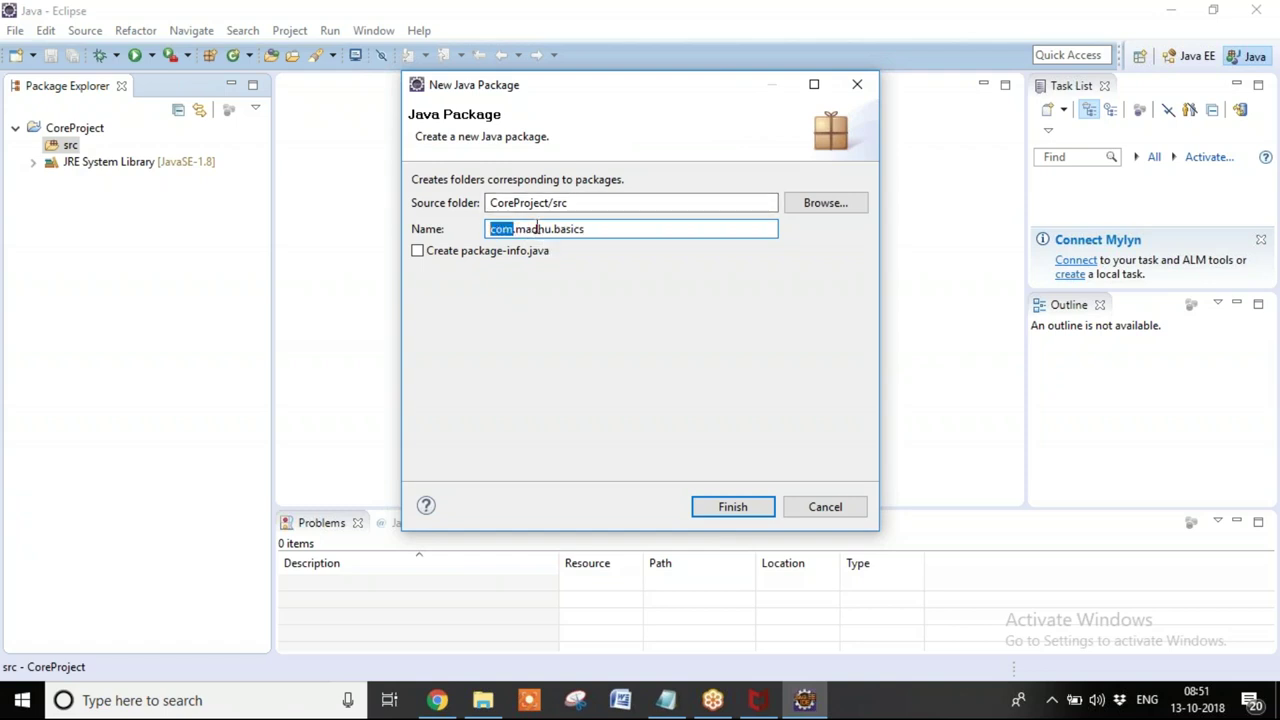
pyautogui.doubleClick(580, 230)
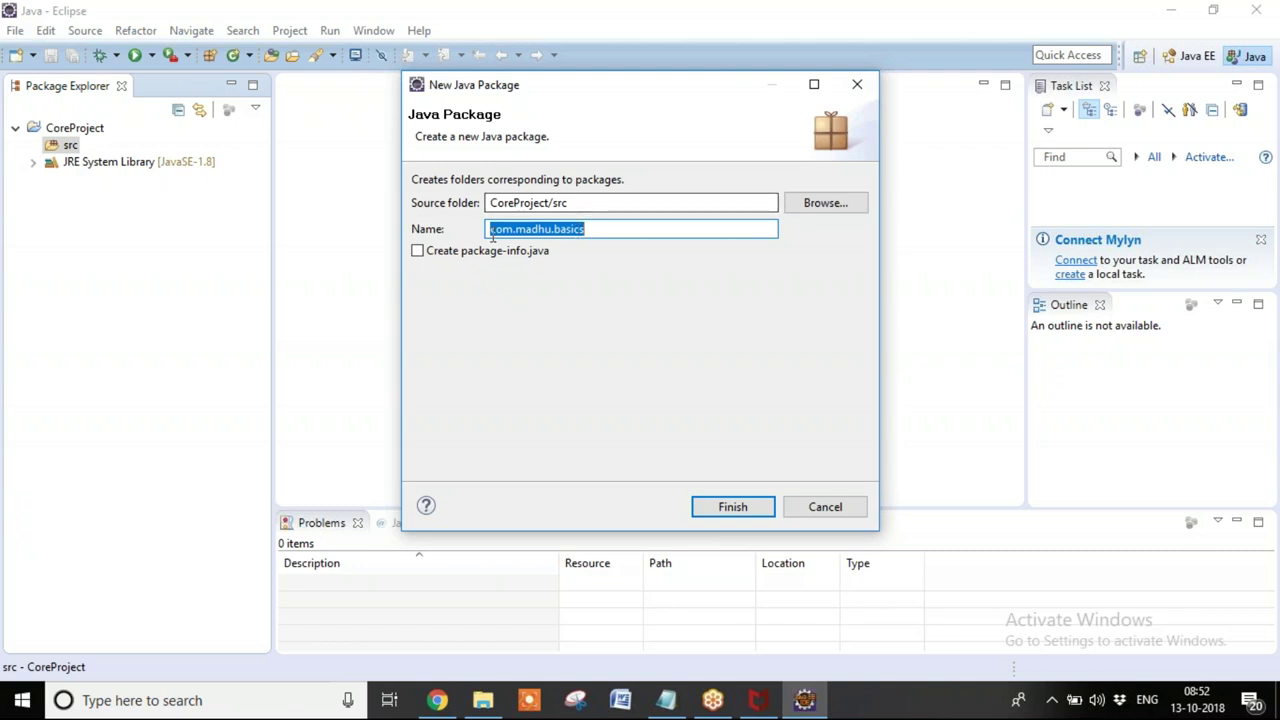
pyautogui.click(536, 228)
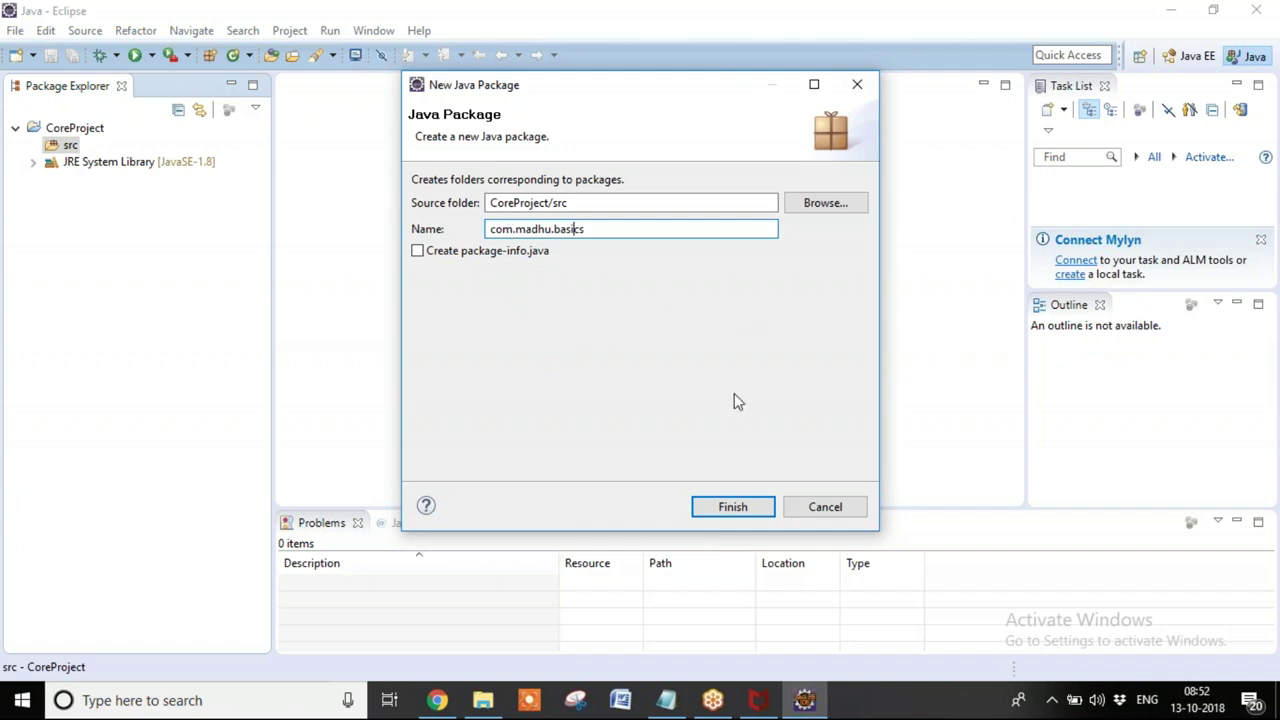
pyautogui.click(729, 510)
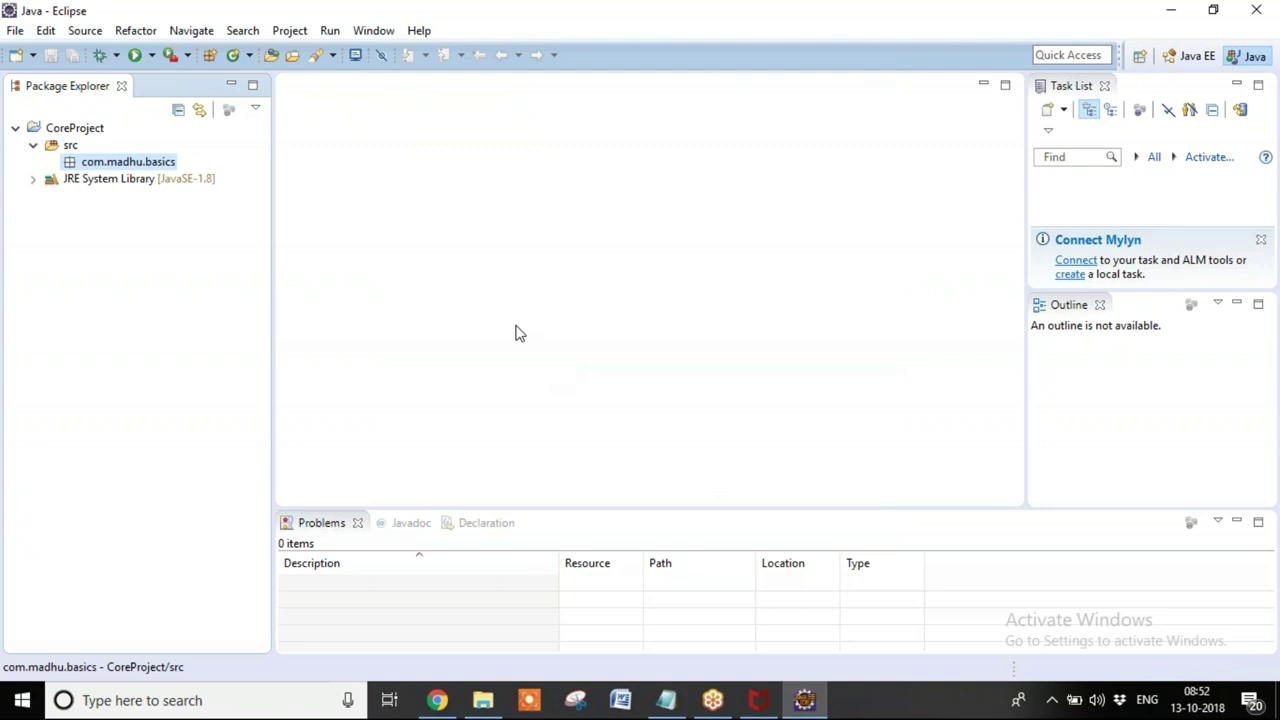
# - Create a public Java class named Sample in the new package and move its opening brace onto its own line
pyautogui.rightClick(127, 165)
pyautogui.moveTo(285, 152)
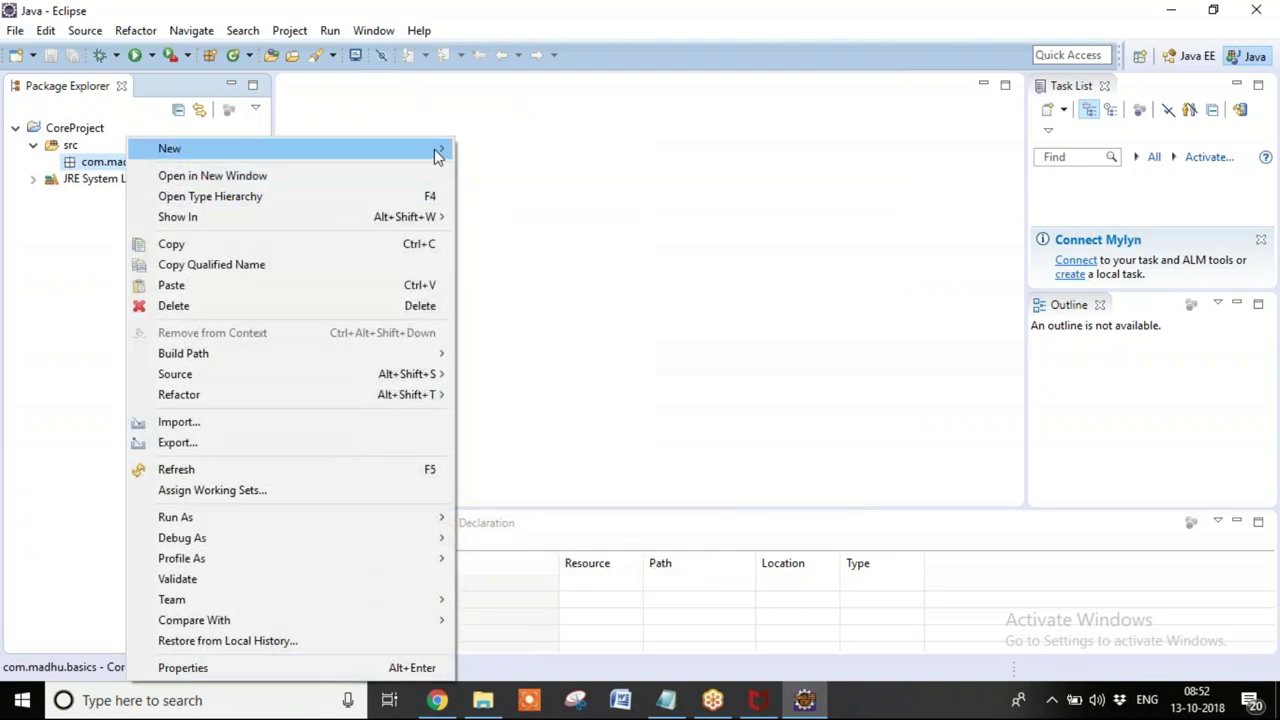
pyautogui.click(526, 218)
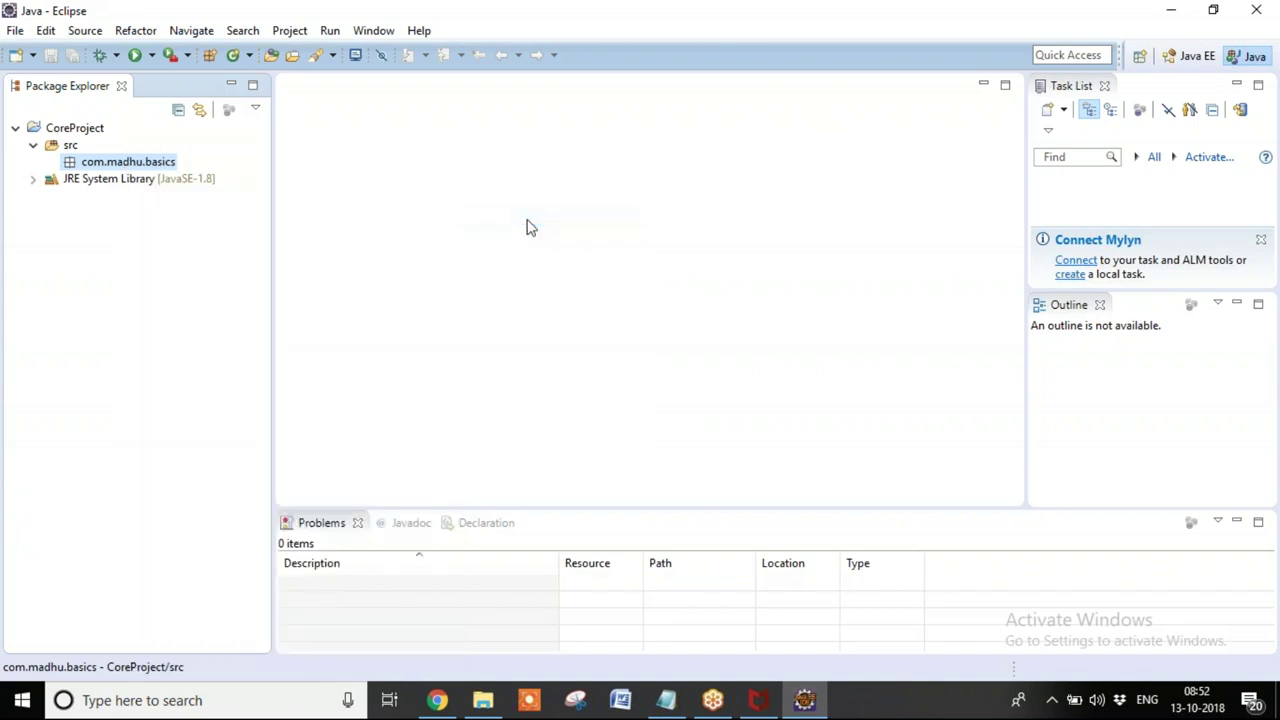
pyautogui.write('Sample')
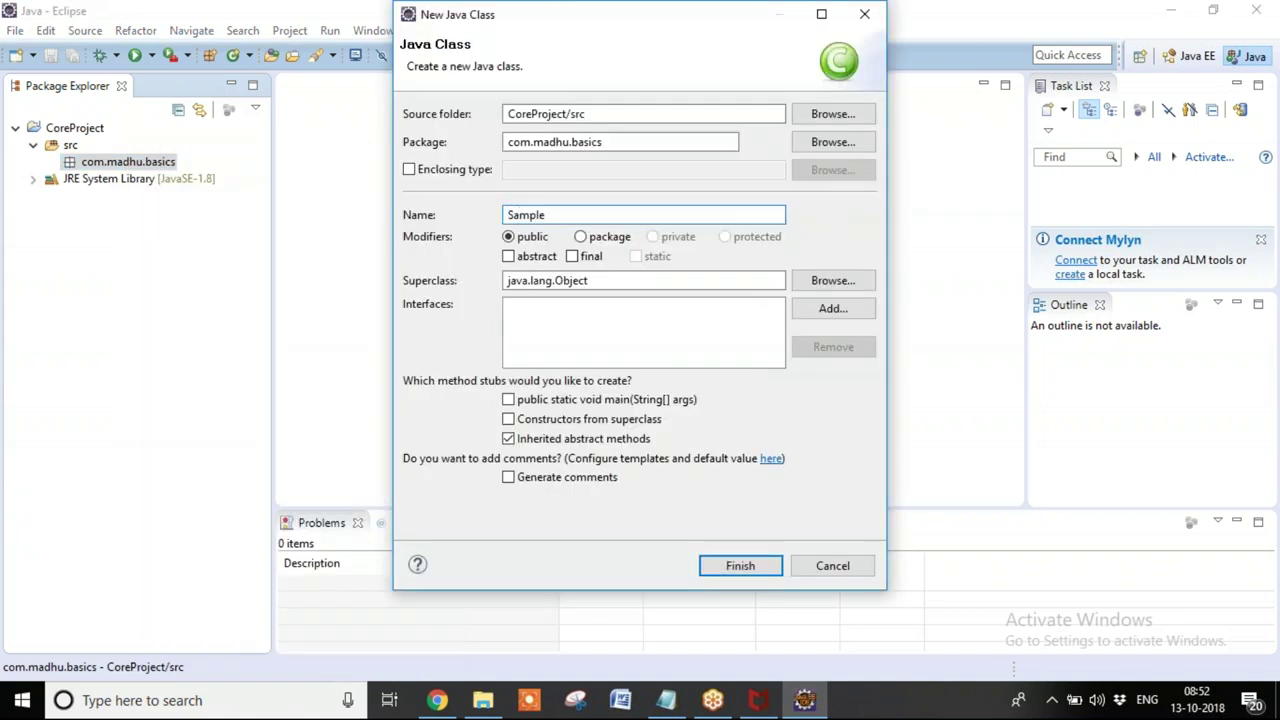
pyautogui.press('Return')
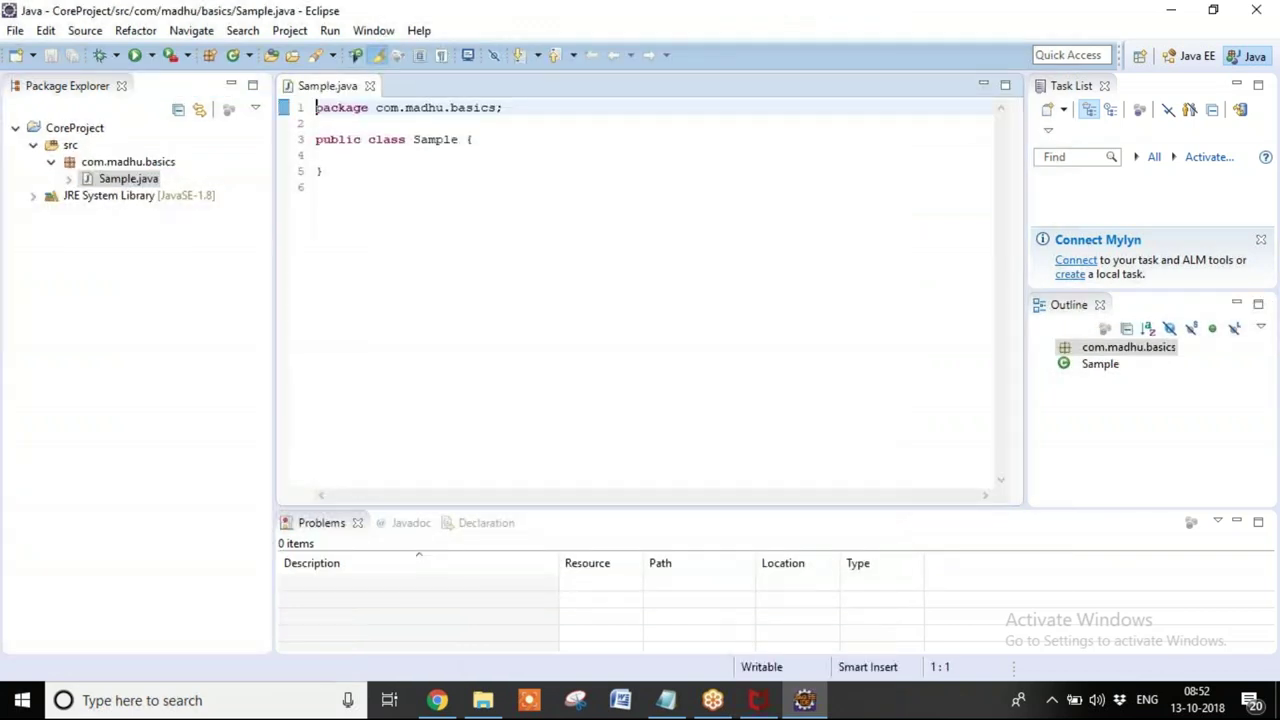
pyautogui.click(463, 140)
pyautogui.press('Return')
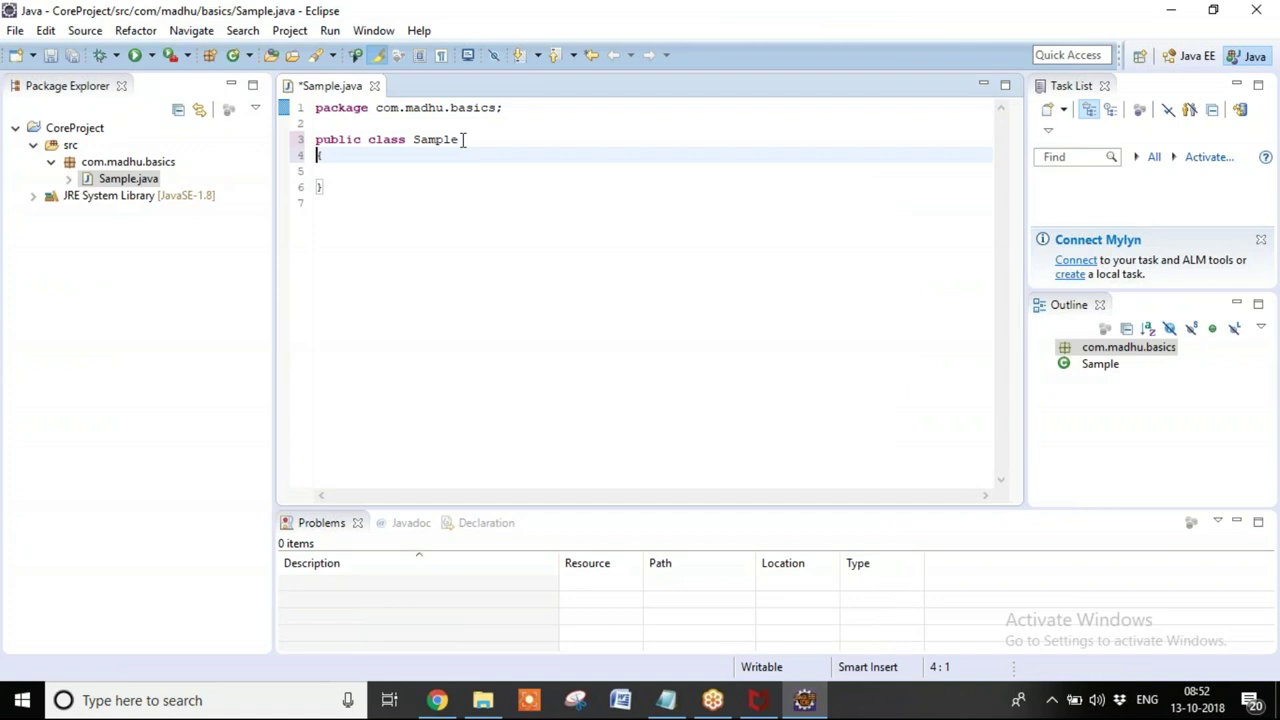
# - Set the Basic Text Font in the Colors and Fonts preferences to Courier New, Bold, size 14
pyautogui.click(373, 30)
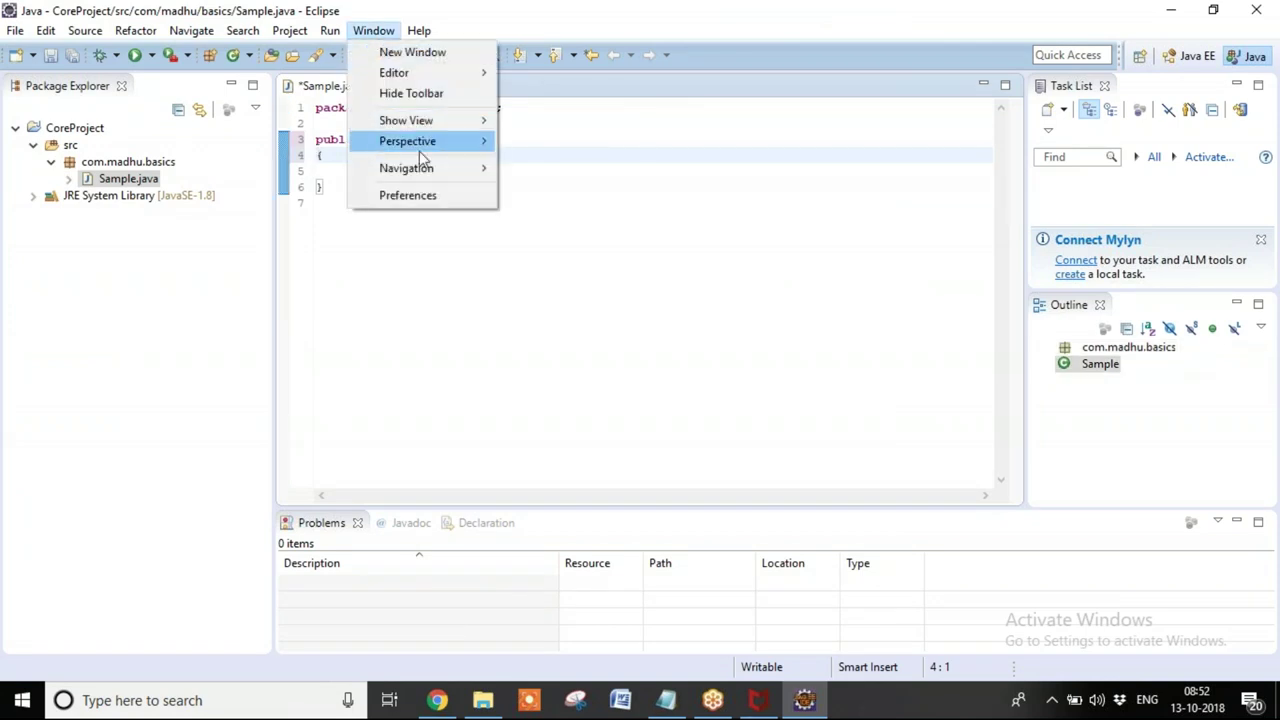
pyautogui.click(426, 196)
pyautogui.write('fonts')
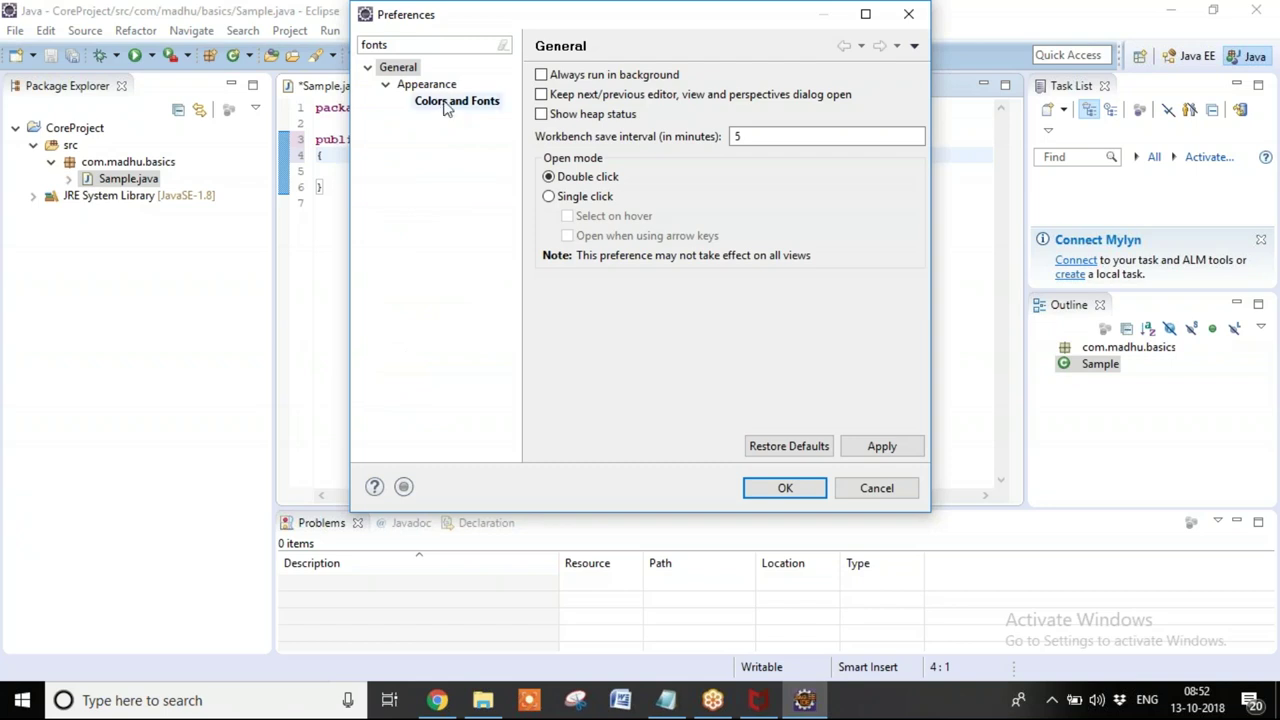
pyautogui.click(447, 104)
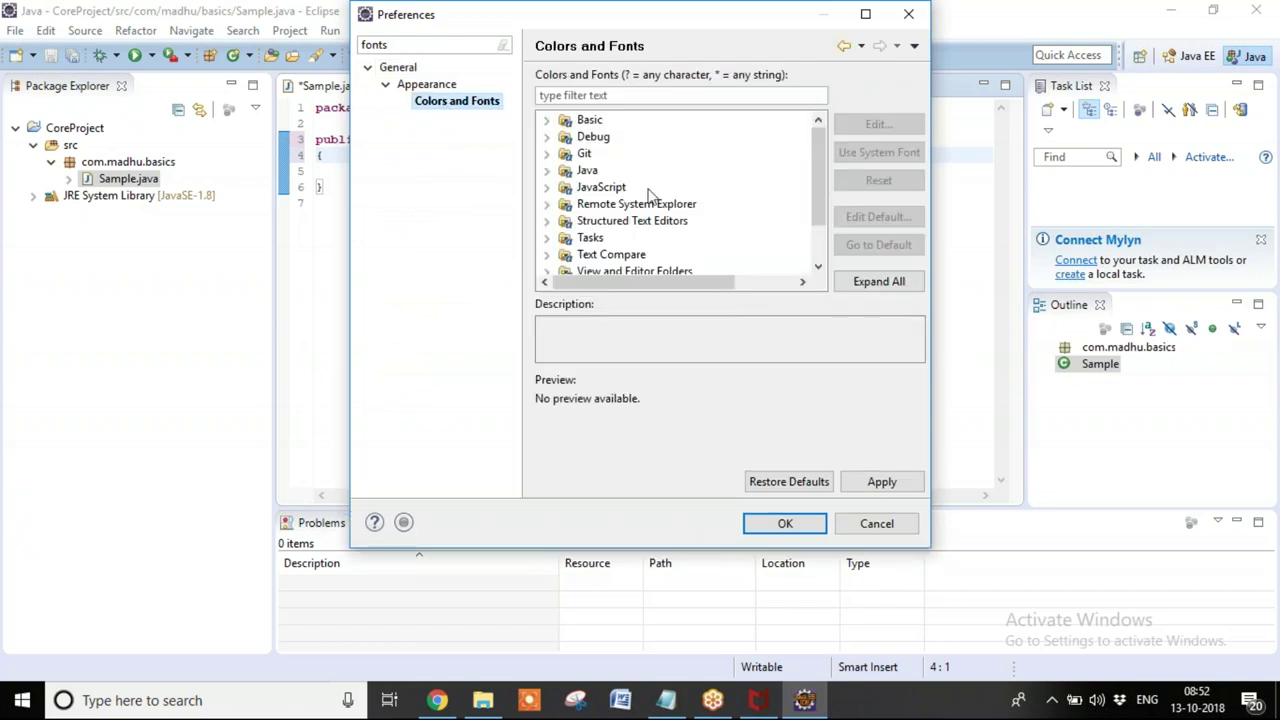
pyautogui.click(547, 120)
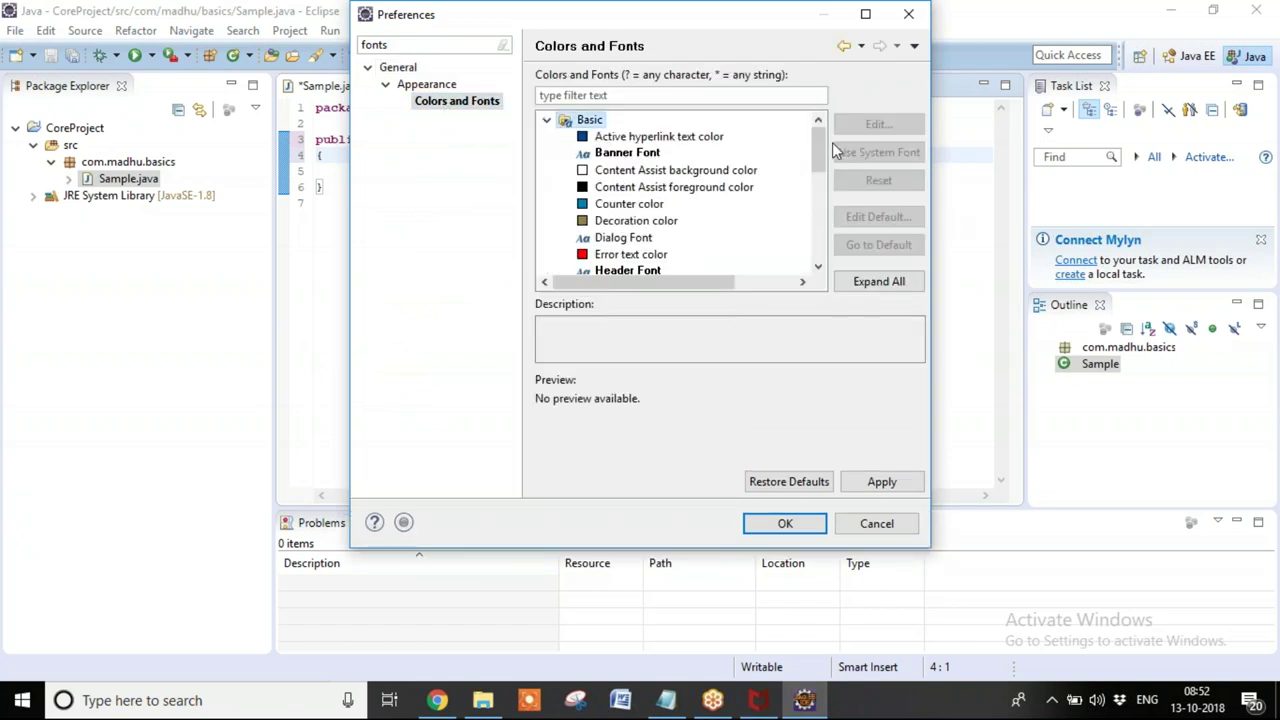
pyautogui.scroll(-3, 620, 188)
pyautogui.doubleClick(620, 188)
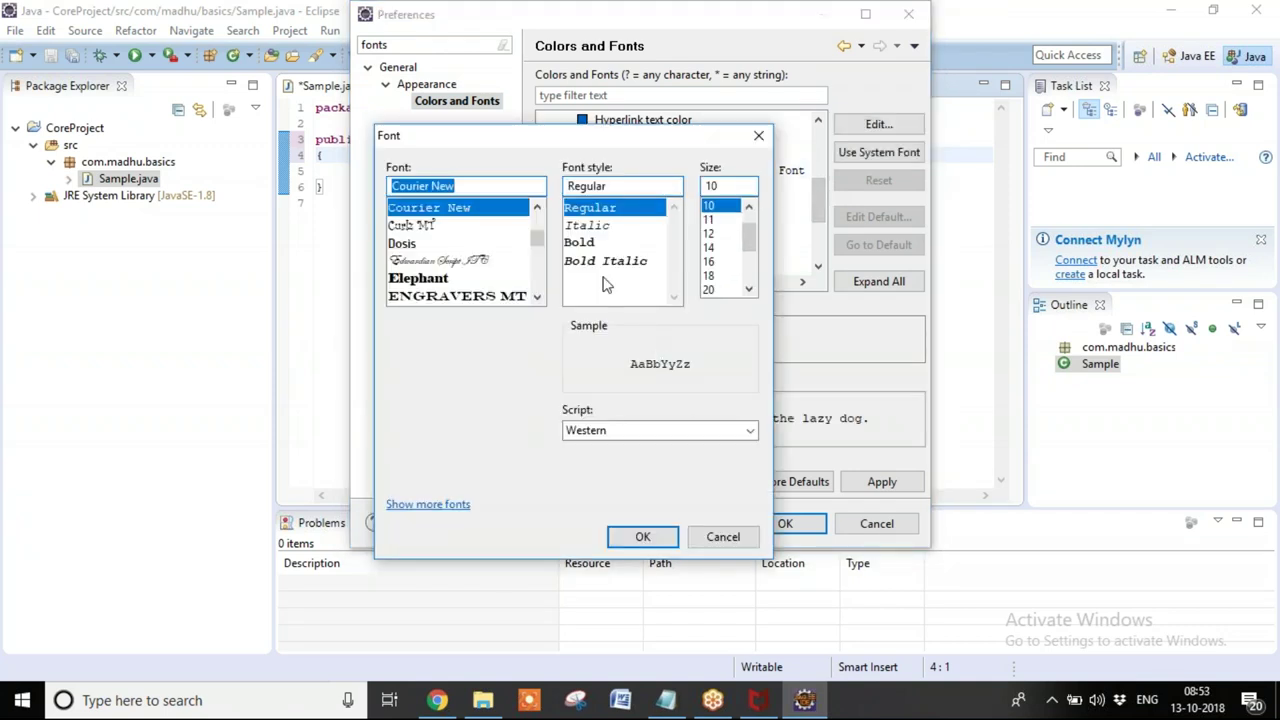
pyautogui.click(580, 243)
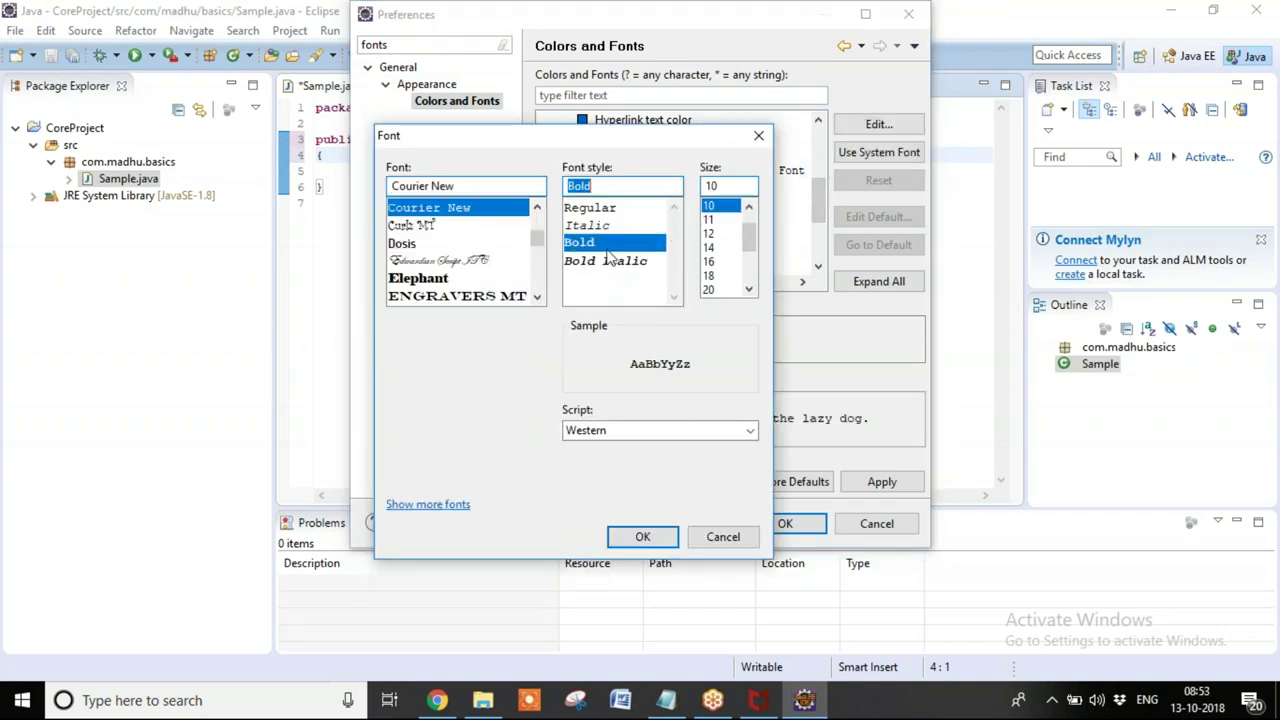
pyautogui.click(709, 248)
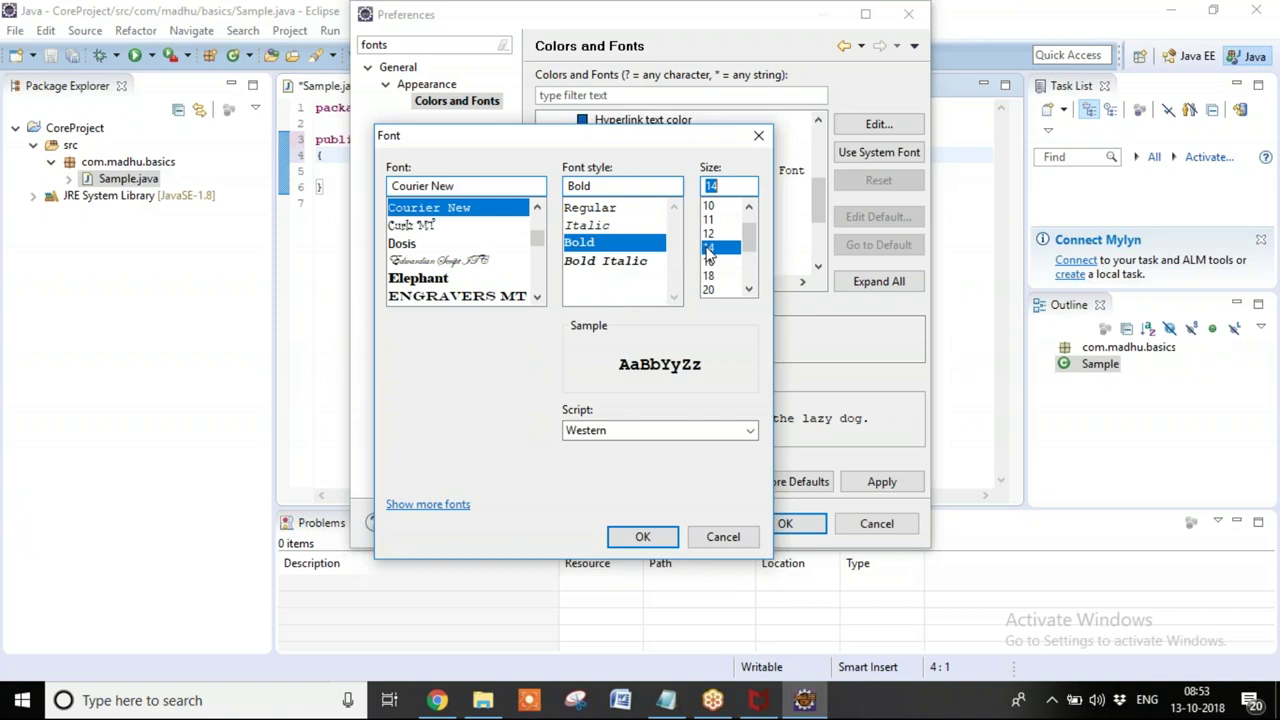
pyautogui.click(646, 534)
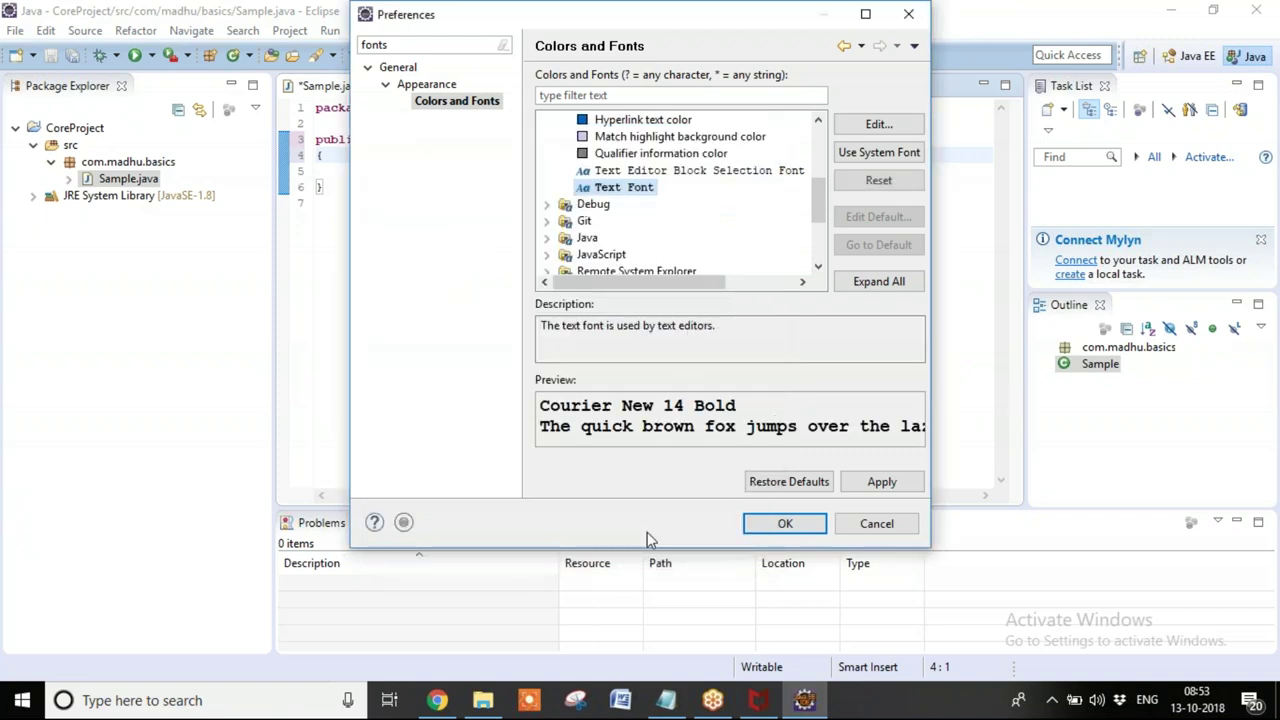
pyautogui.click(786, 524)
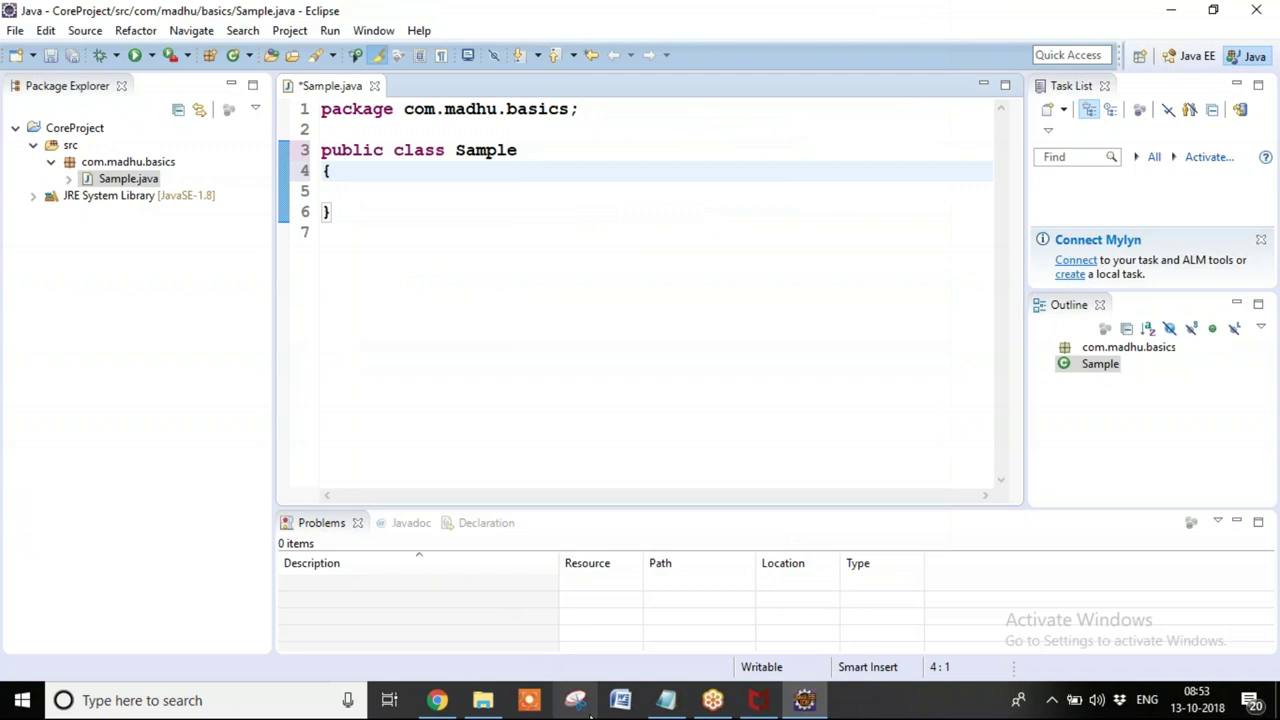
# - Switch to the Notepad notes and add a separator line of equals signs below the method note, matching the one above
pyautogui.click(670, 702)
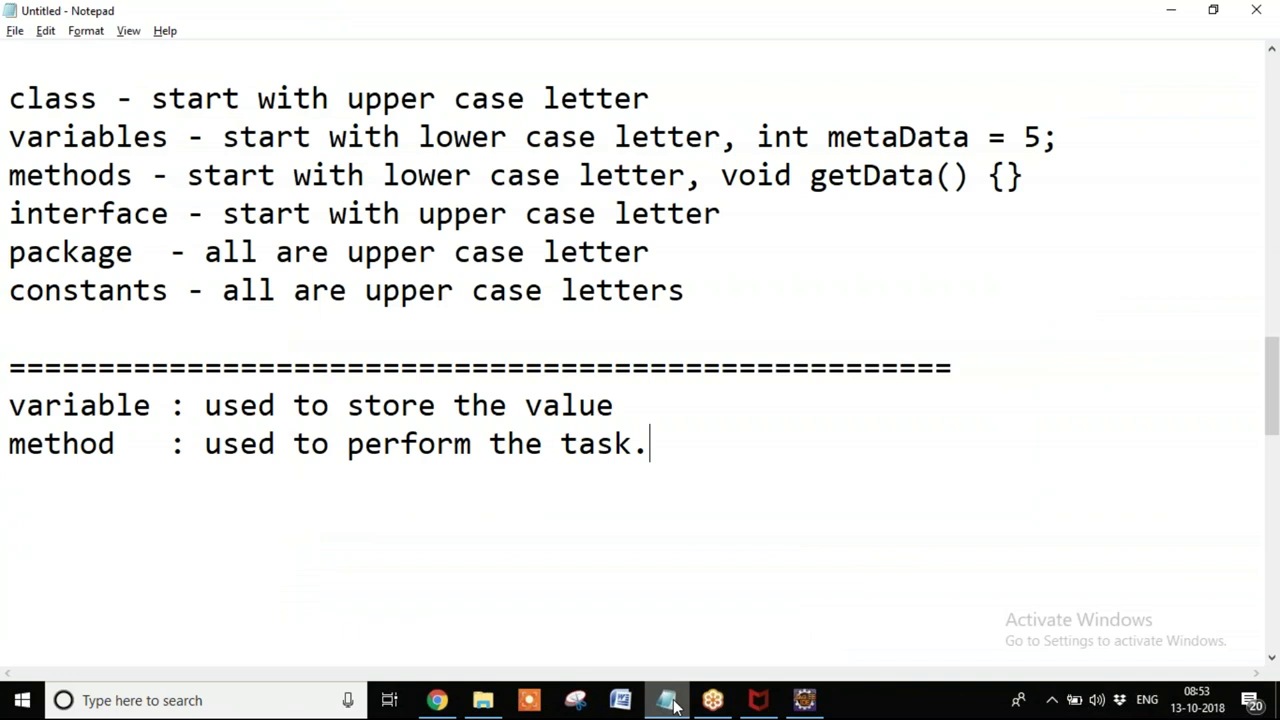
pyautogui.press('Return')
pyautogui.write('======================================')
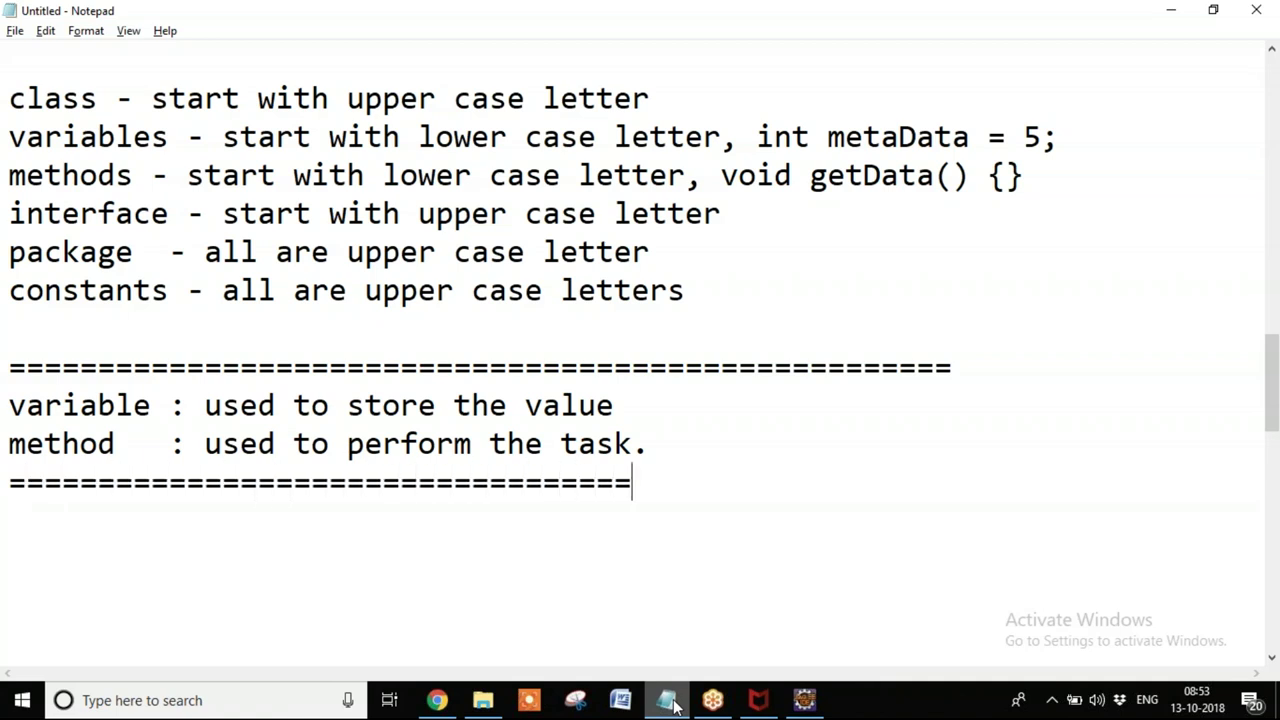
pyautogui.write('================')
pyautogui.press('BackSpace')
# - Add the note "main - public static void main(String args[])" below the new separator and highlight the word String
pyautogui.press('Return')
pyautogui.write('main - public sat')
pyautogui.press('BackSpace')
pyautogui.press('BackSpace')
pyautogui.write('tatic')
pyautogui.press('BackSpace')
pyautogui.write('c vod')
pyautogui.press('BackSpace')
pyautogui.write('id a')
pyautogui.press('BackSpace')
pyautogui.write('m')
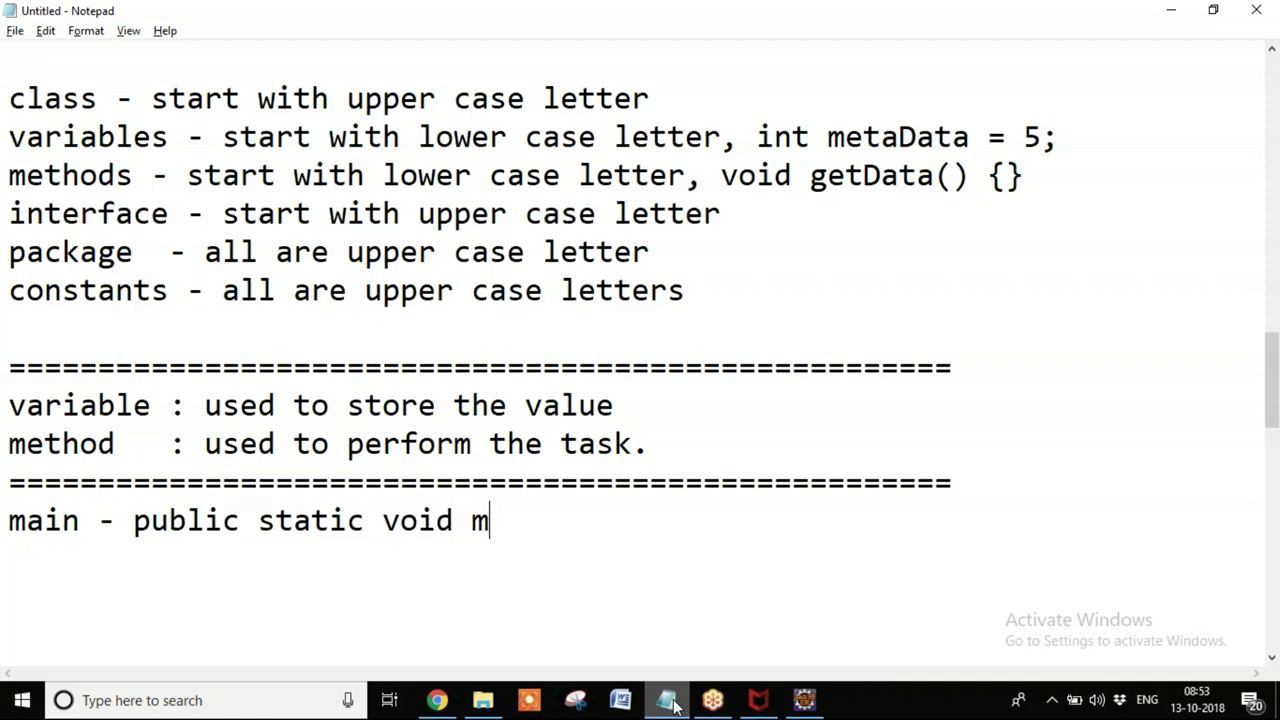
pyautogui.write('ain(String args[])')
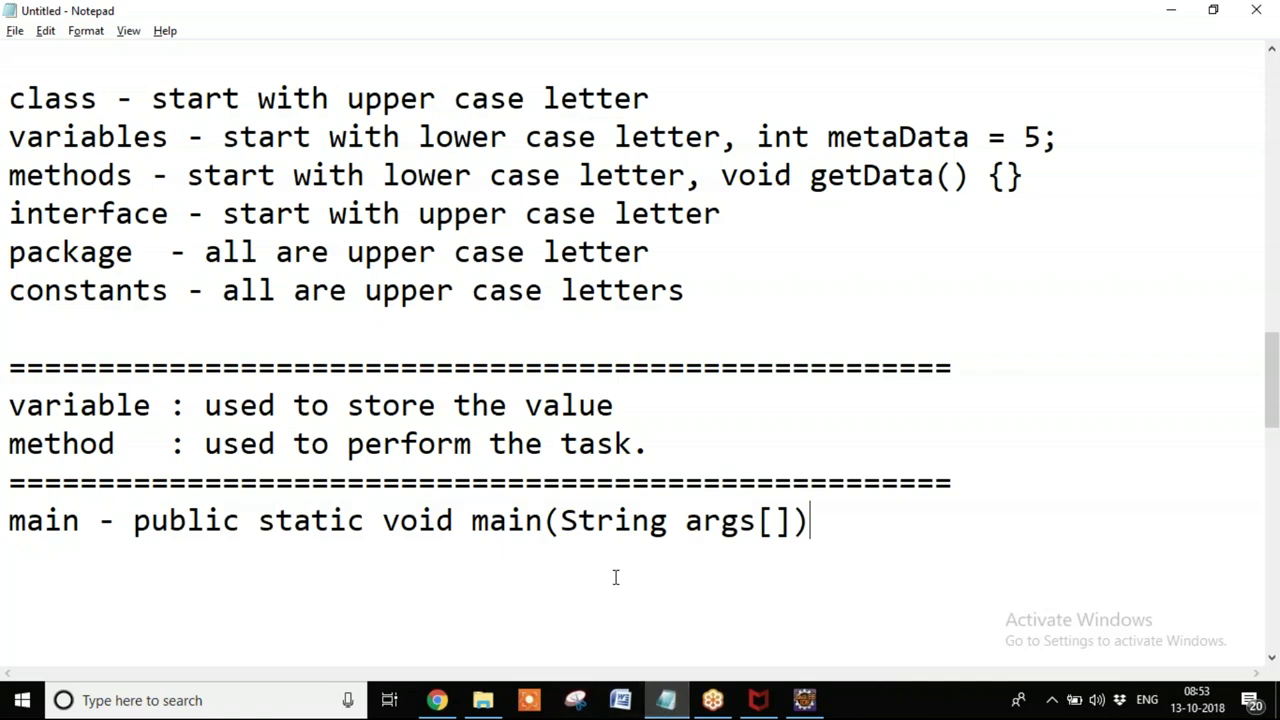
pyautogui.moveTo(668, 530); pyautogui.dragTo(563, 521)
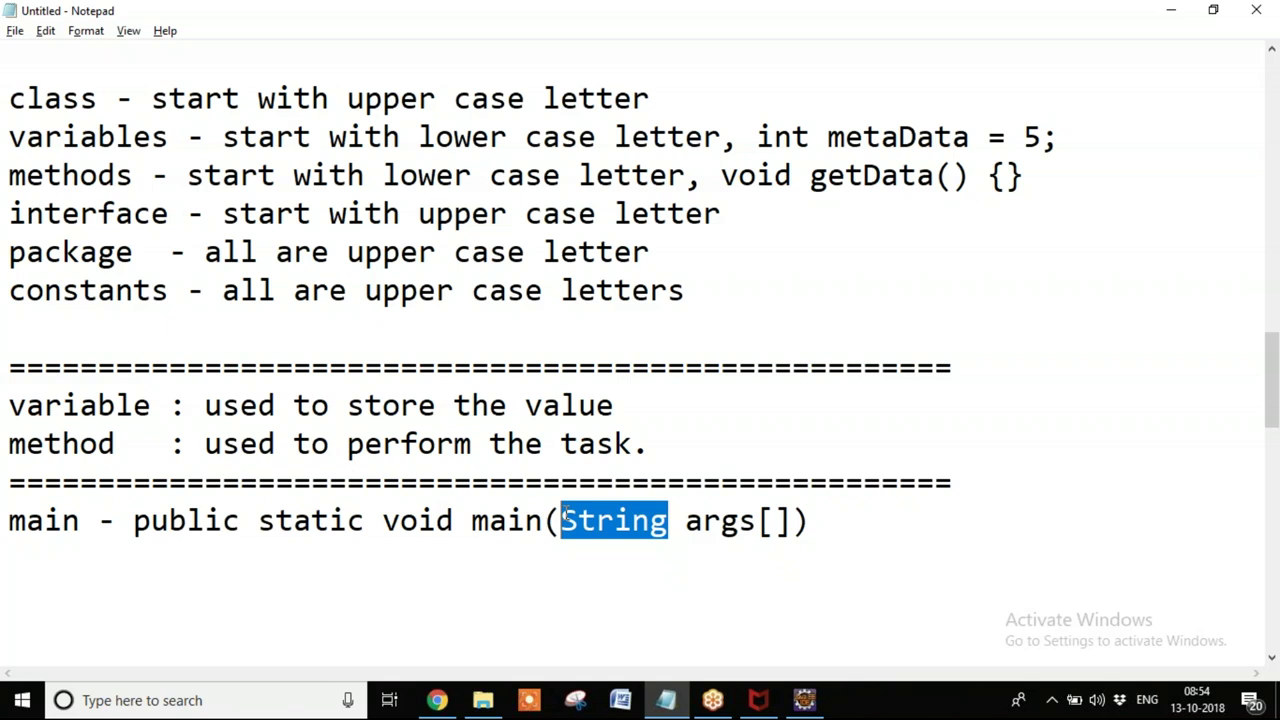
# - Add the note "print - System.out.println" on the line below the main method note
pyautogui.press('Down')
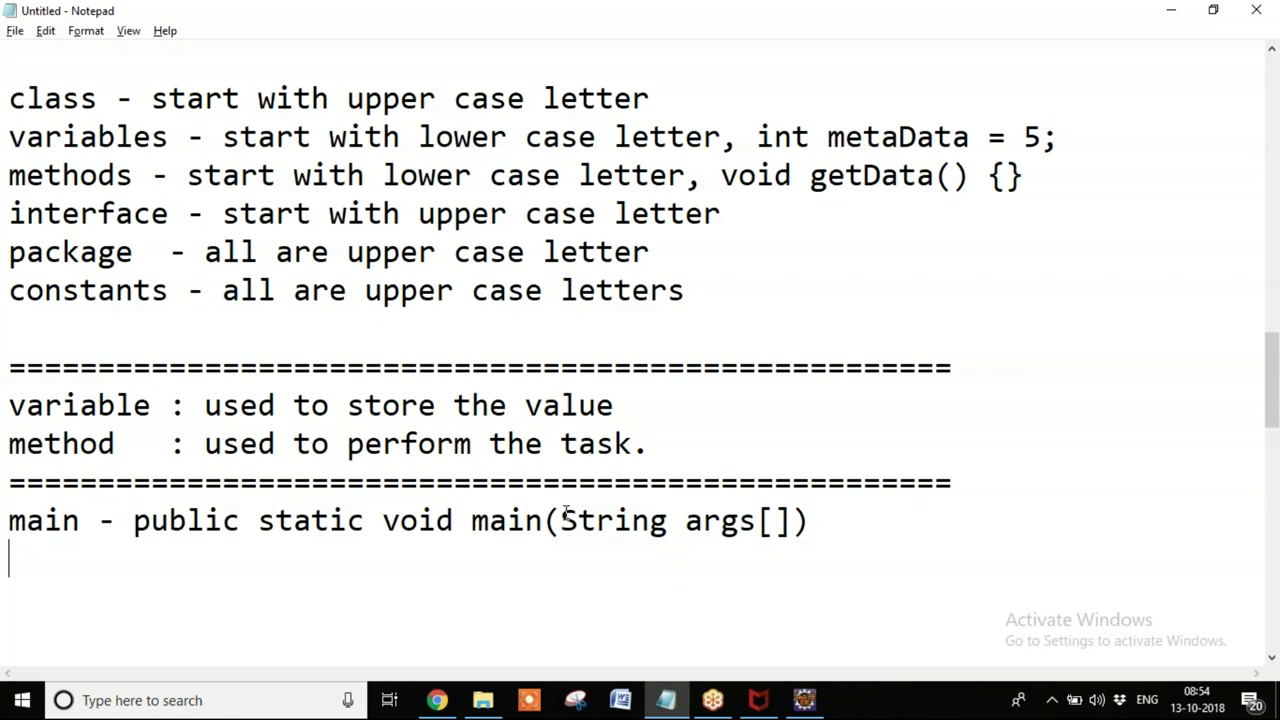
pyautogui.write('print - S')
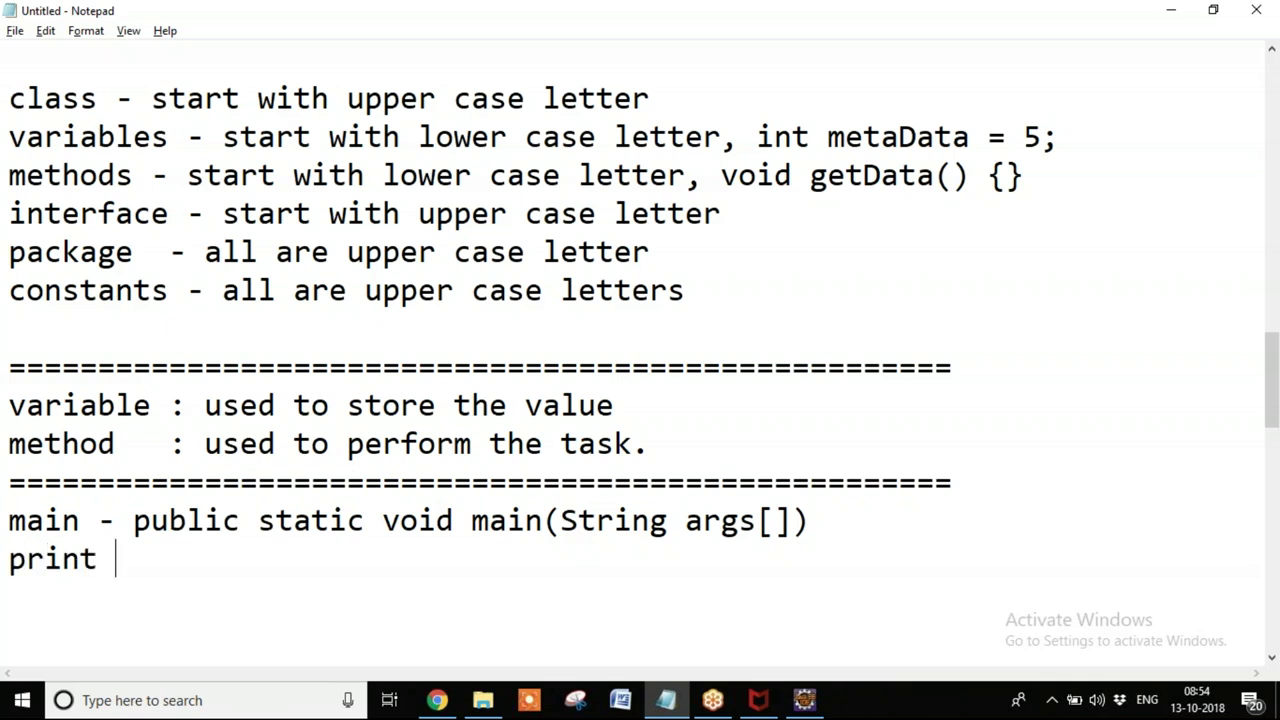
pyautogui.write('yste')
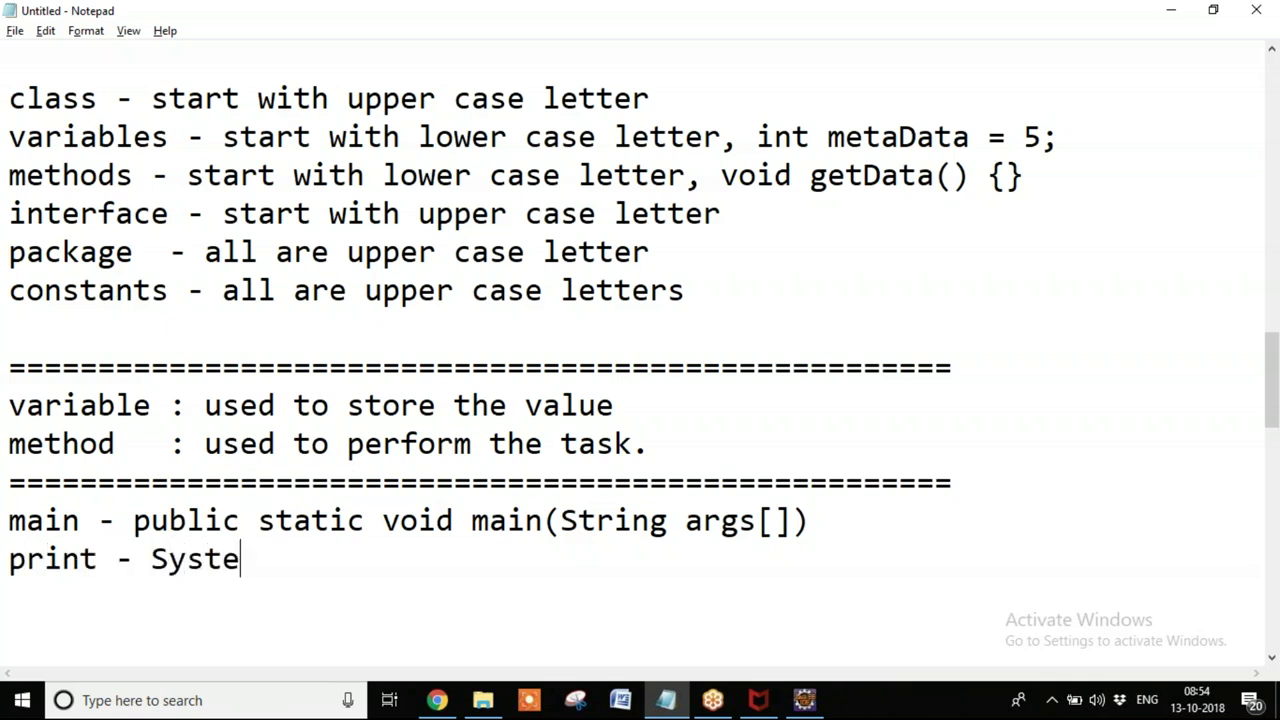
pyautogui.write('m.out.println')
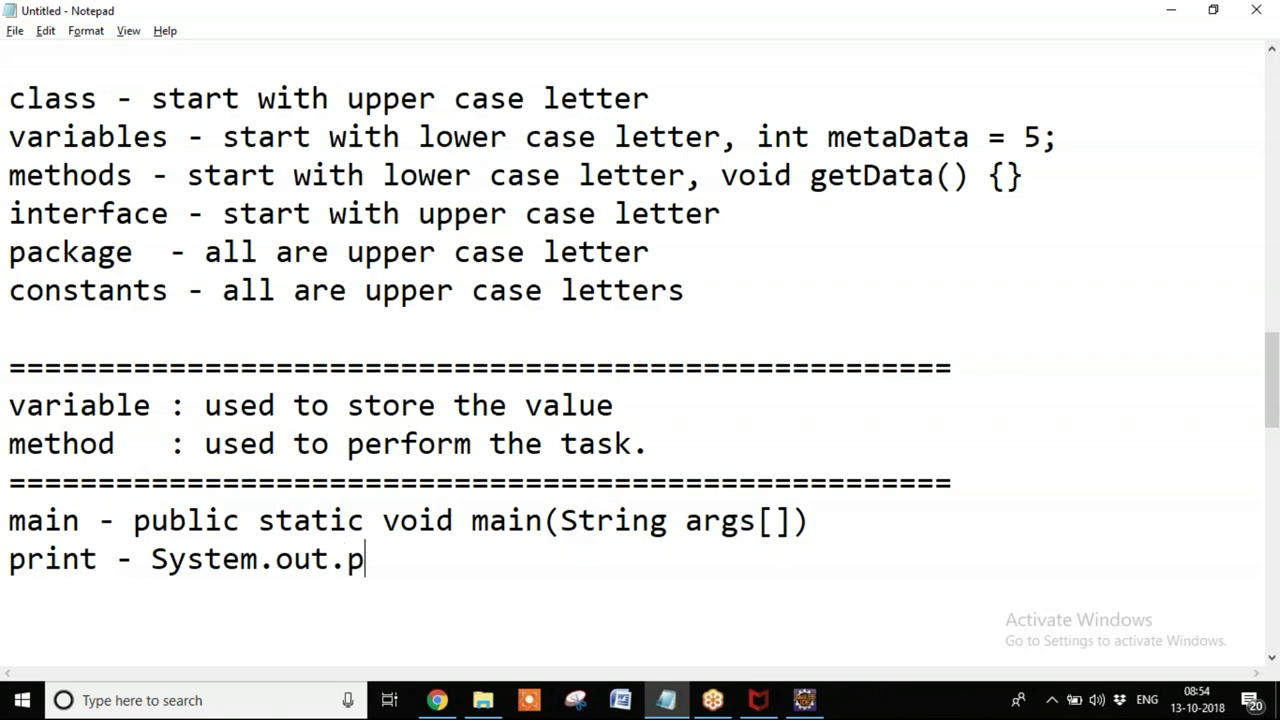